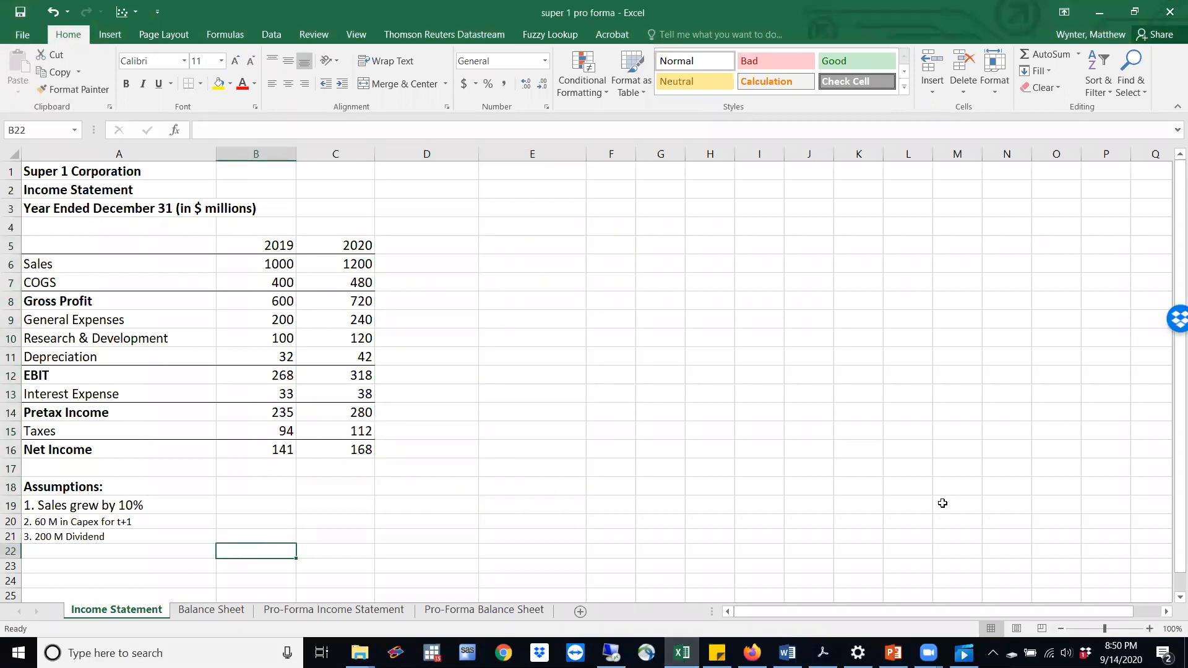
Add the column headings "Proforma 2021" in D5 and "Ratio" in E5 of the income statement
click(445, 239)
text(Proforma)
key(BackSpace)
key(BackSpace)
key(BackSpace)
key(BackSpace)
key(BackSpace)
text(forma 2021)
key(Tab)
text(r)
text(Ratio)
key(Return)
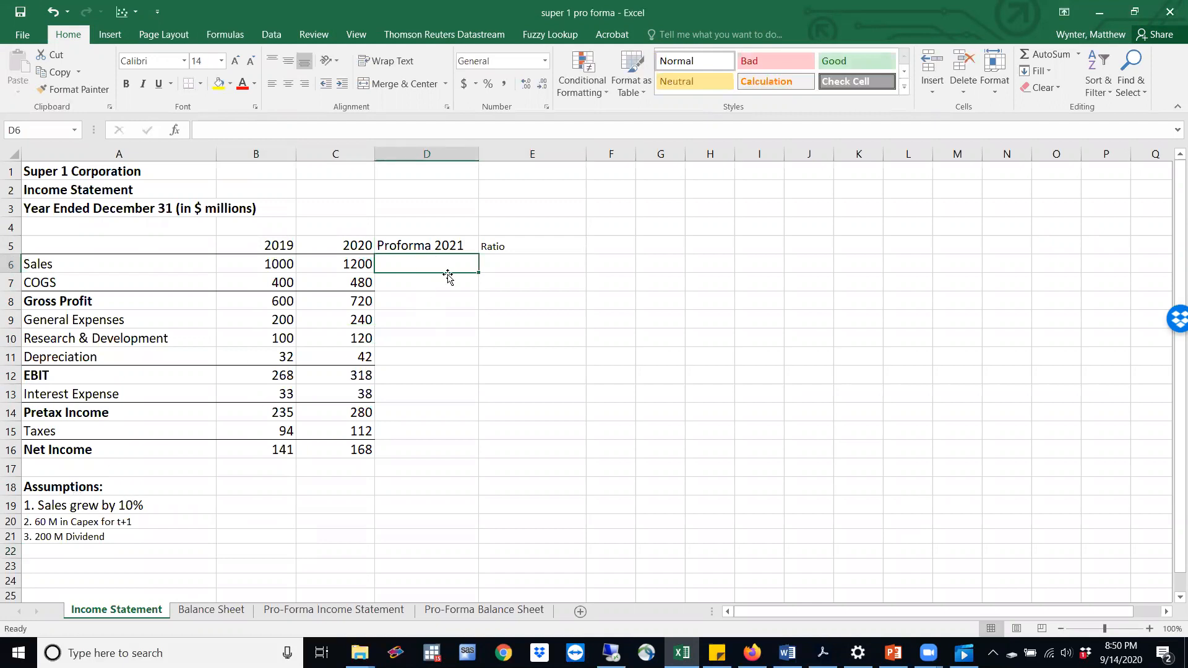
Calculate pro forma 2021 sales in D6 by multiplying 2020 sales in C6 by (1.1)
text(=)
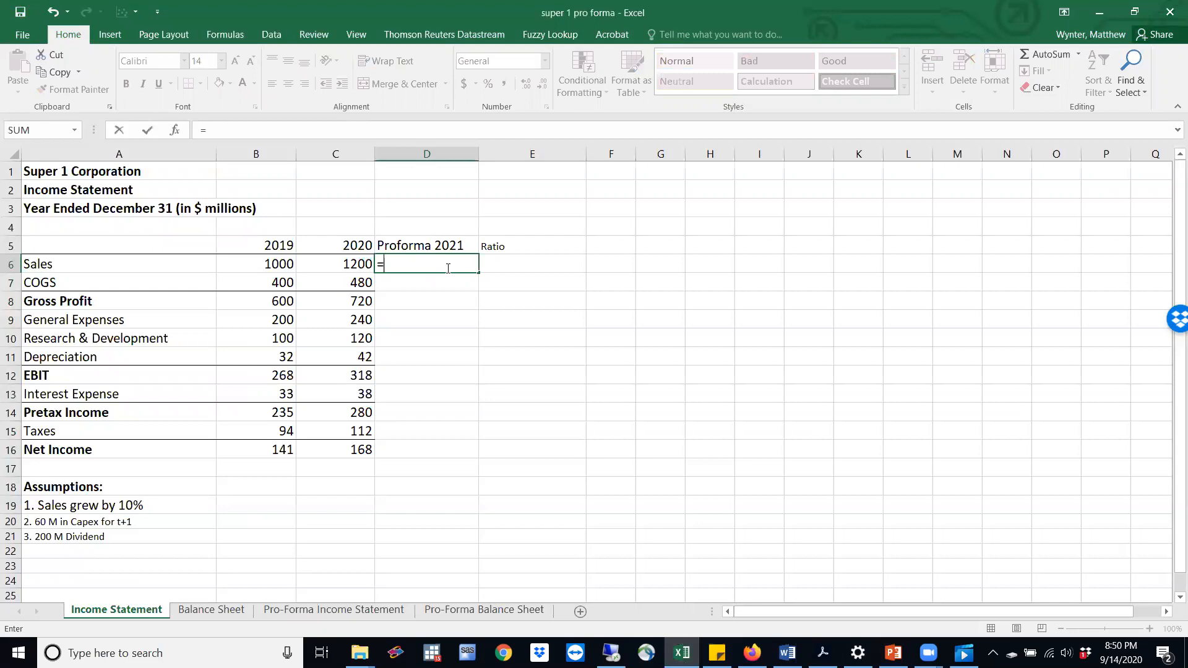
click(356, 261)
text(*(1.1))
key(Return)
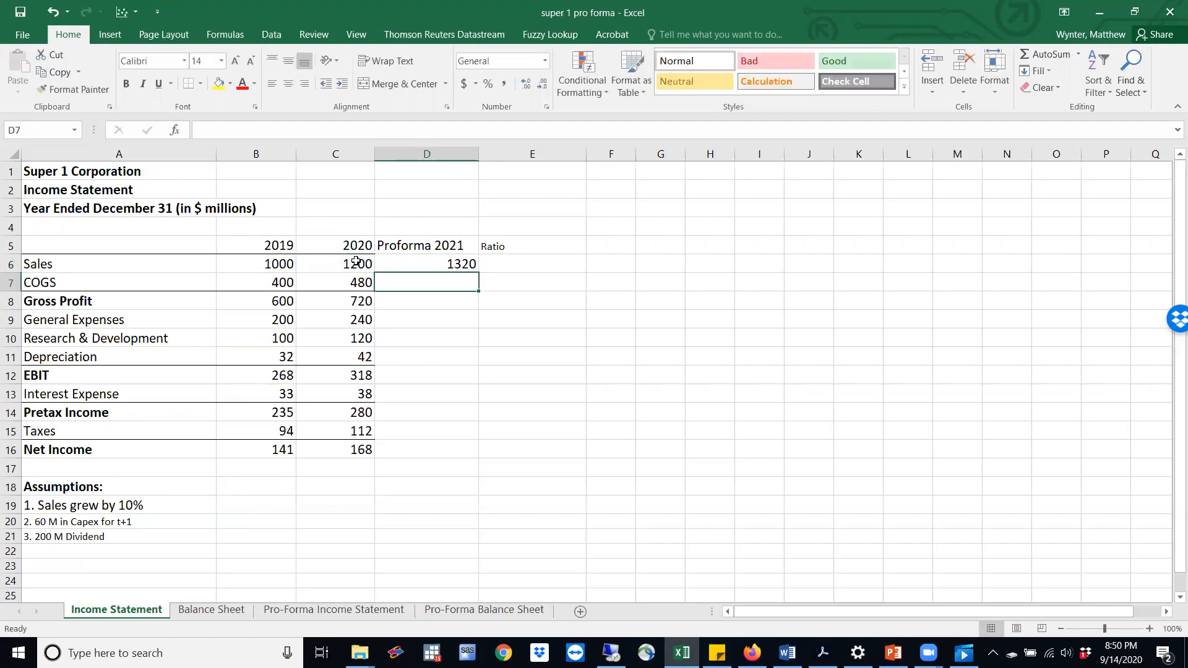
click(544, 281)
text(=)
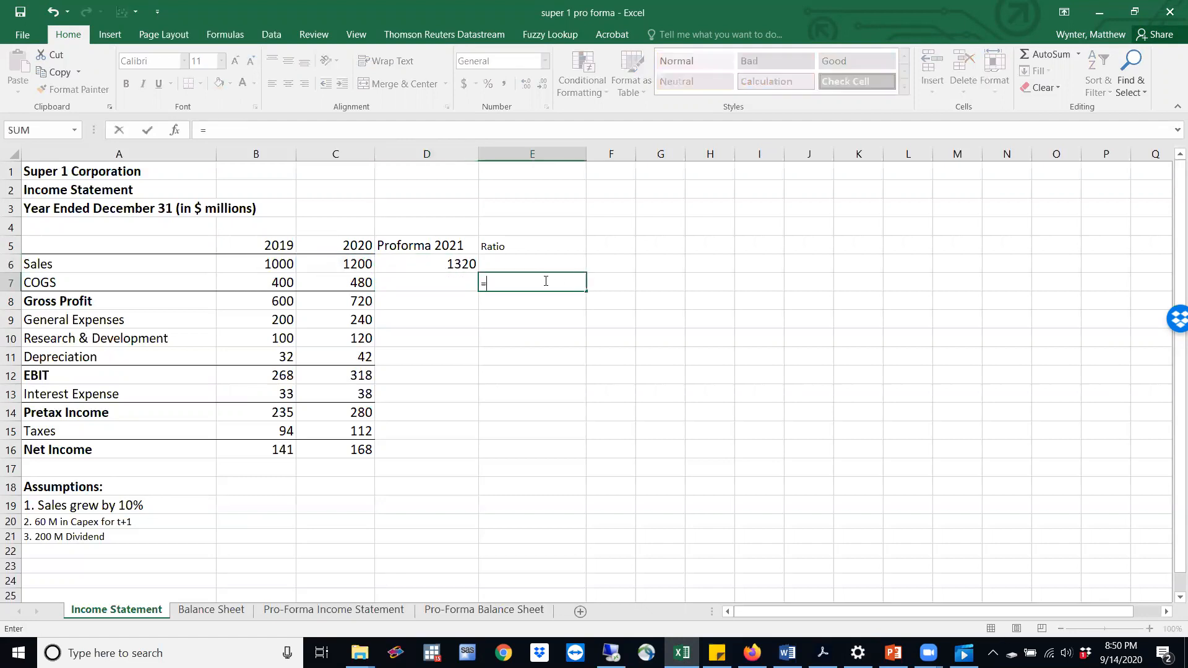
click(39, 279)
text(/)
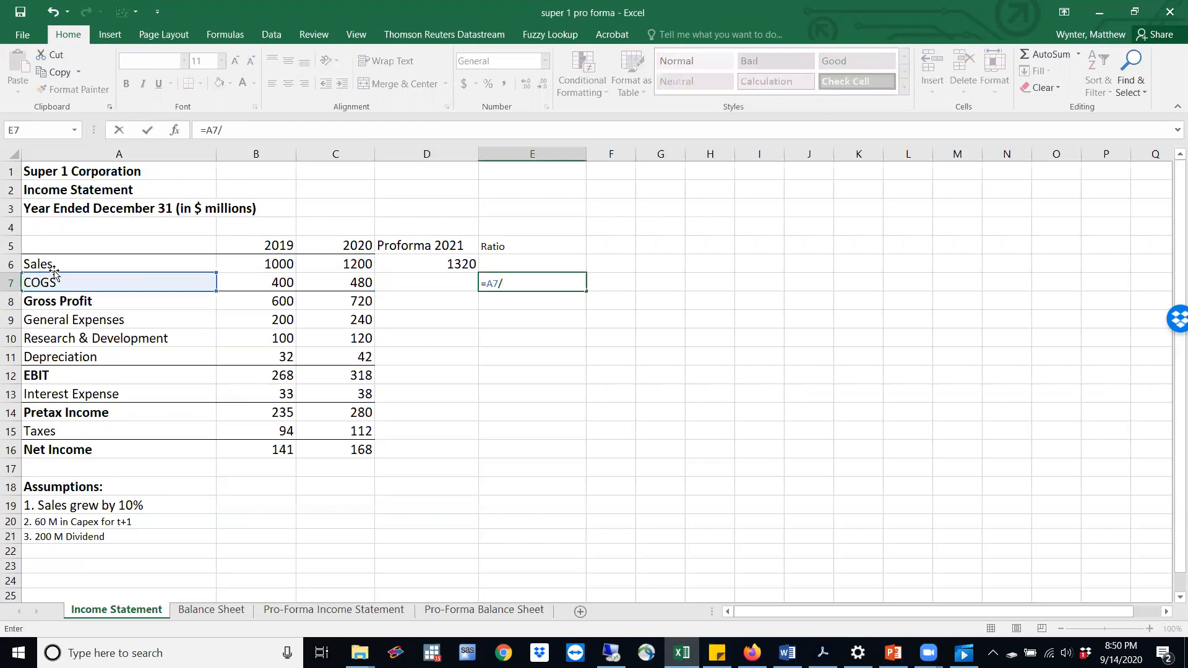
key(BackSpace)
key(BackSpace)
key(BackSpace)
key(BackSpace)
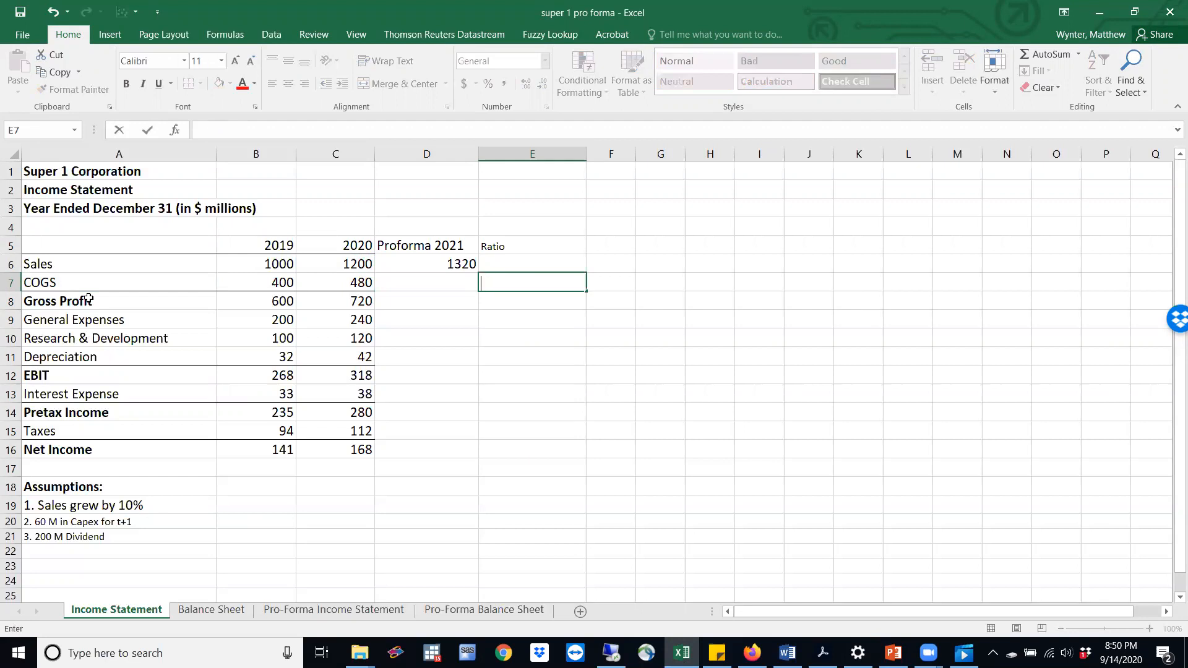
Calculate the COGS ratio in E7 as 2020 COGS divided by 2020 sales, =C7/C6
text(=)
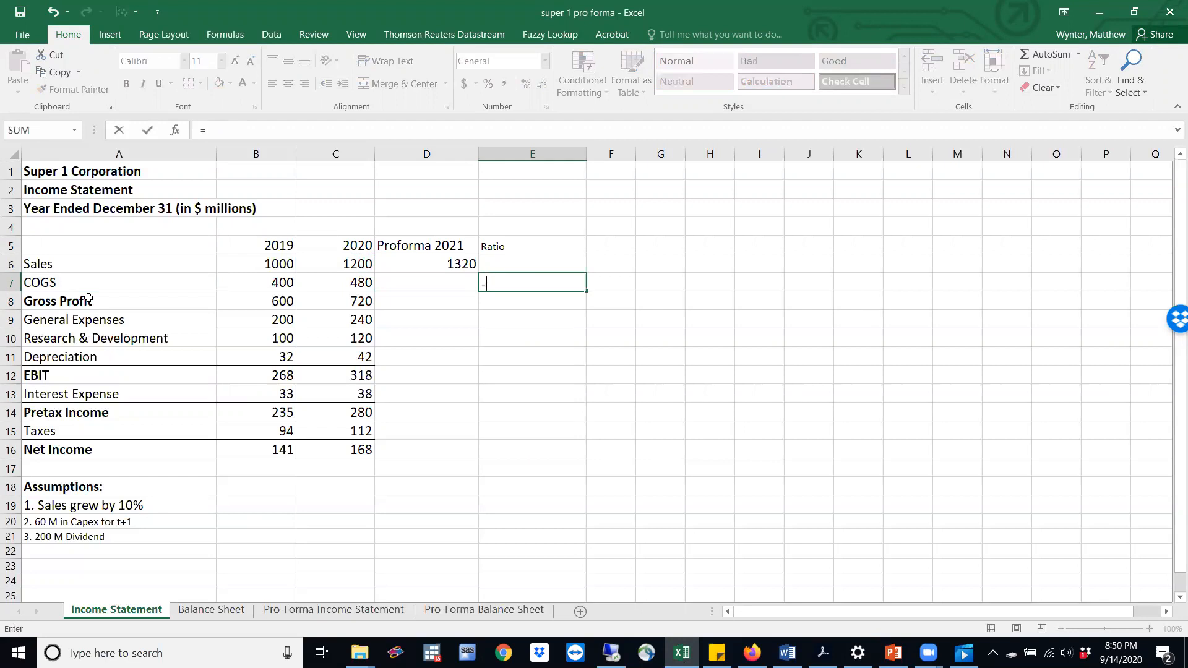
click(359, 284)
text(/)
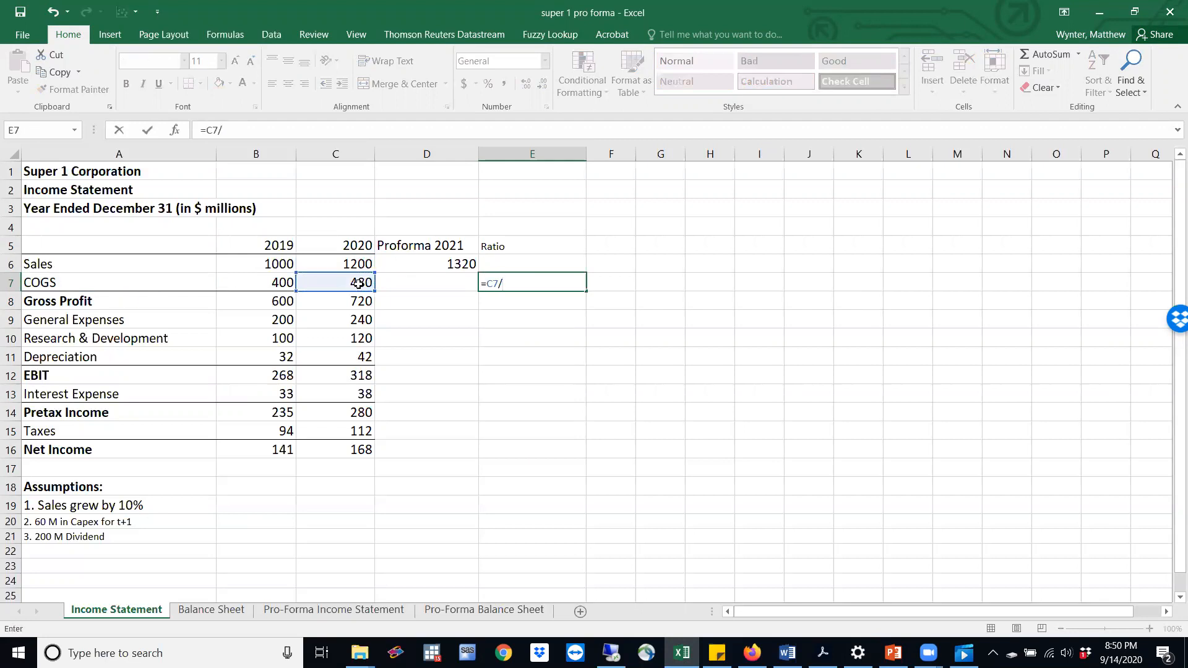
click(359, 265)
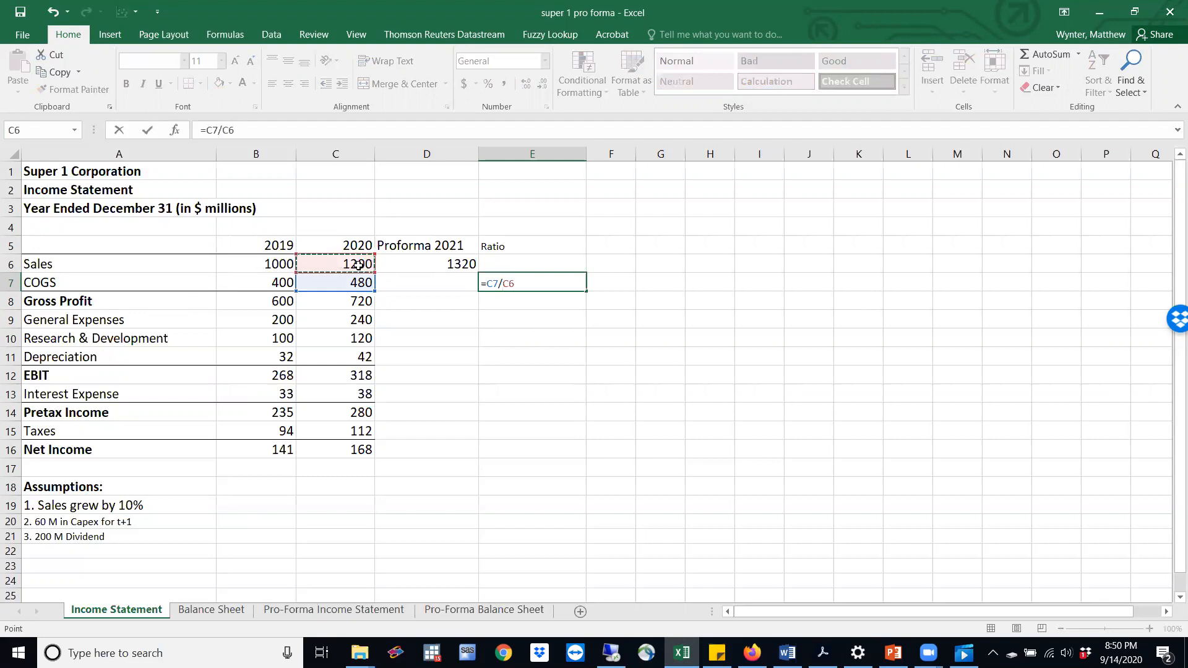
key(Return)
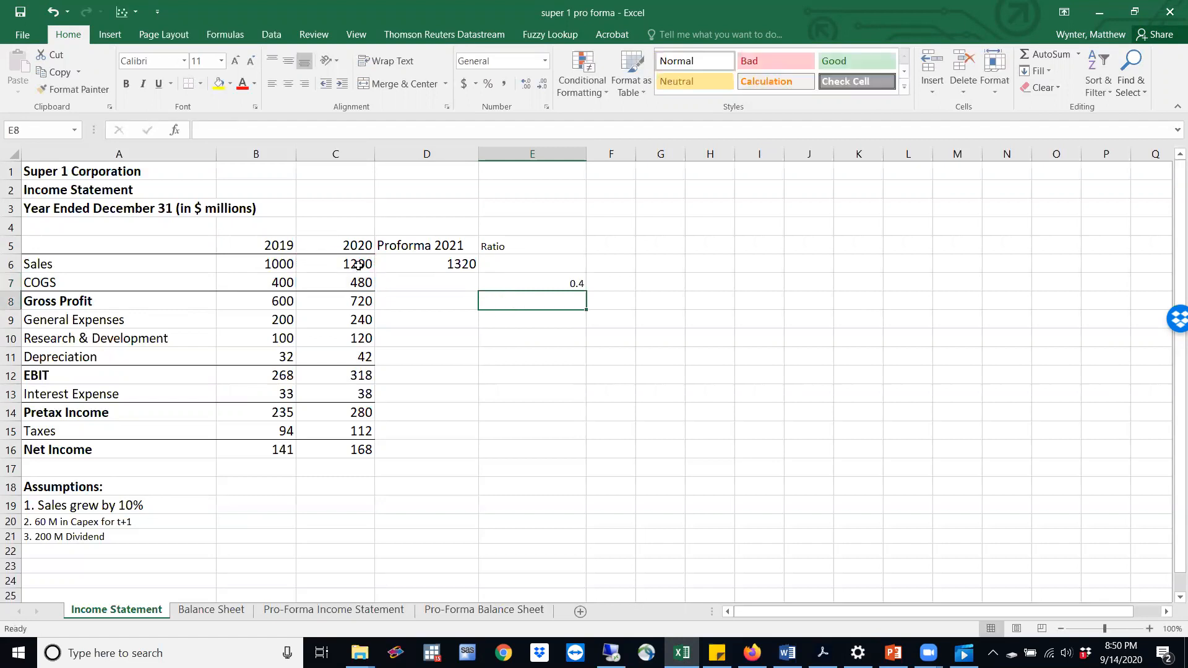
Calculate the General Expenses ratio in E9 as the 2020 expense divided by 2020 sales, =C9/C6
click(534, 322)
text(=)
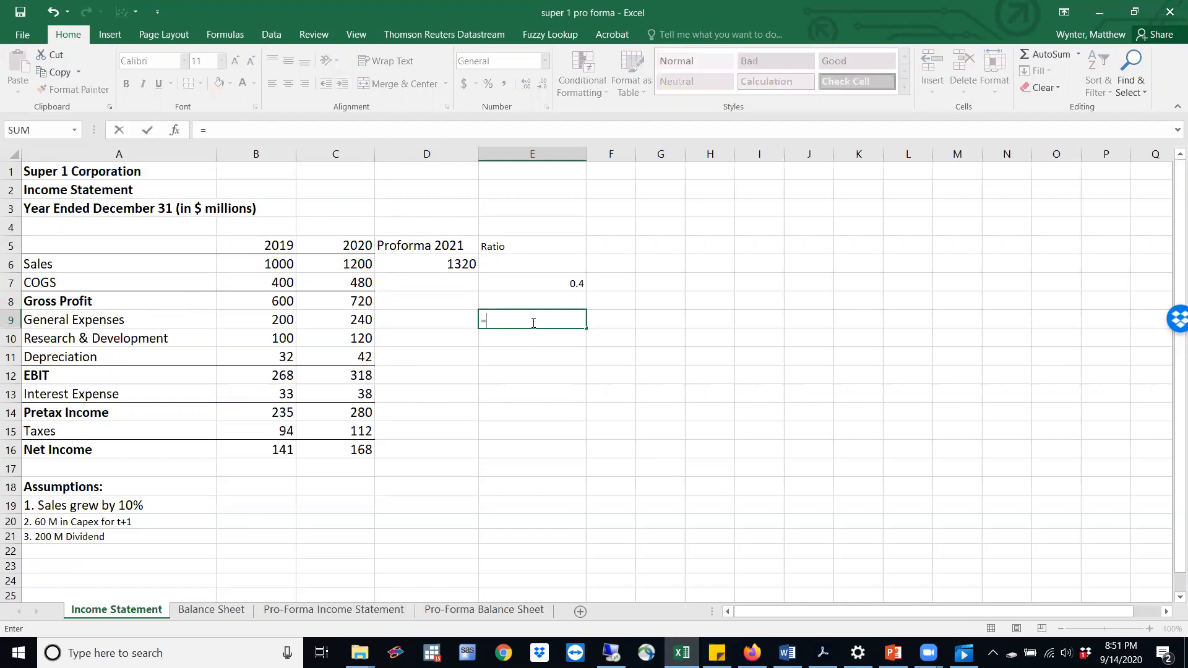
click(355, 319)
text(/)
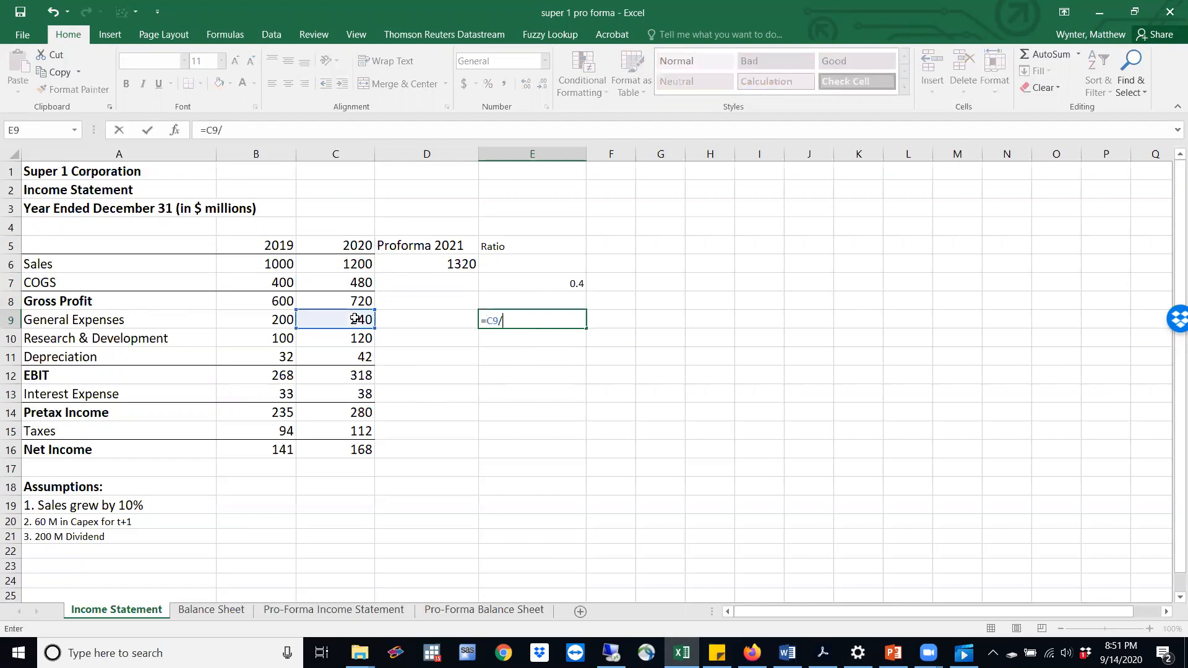
click(351, 266)
key(Return)
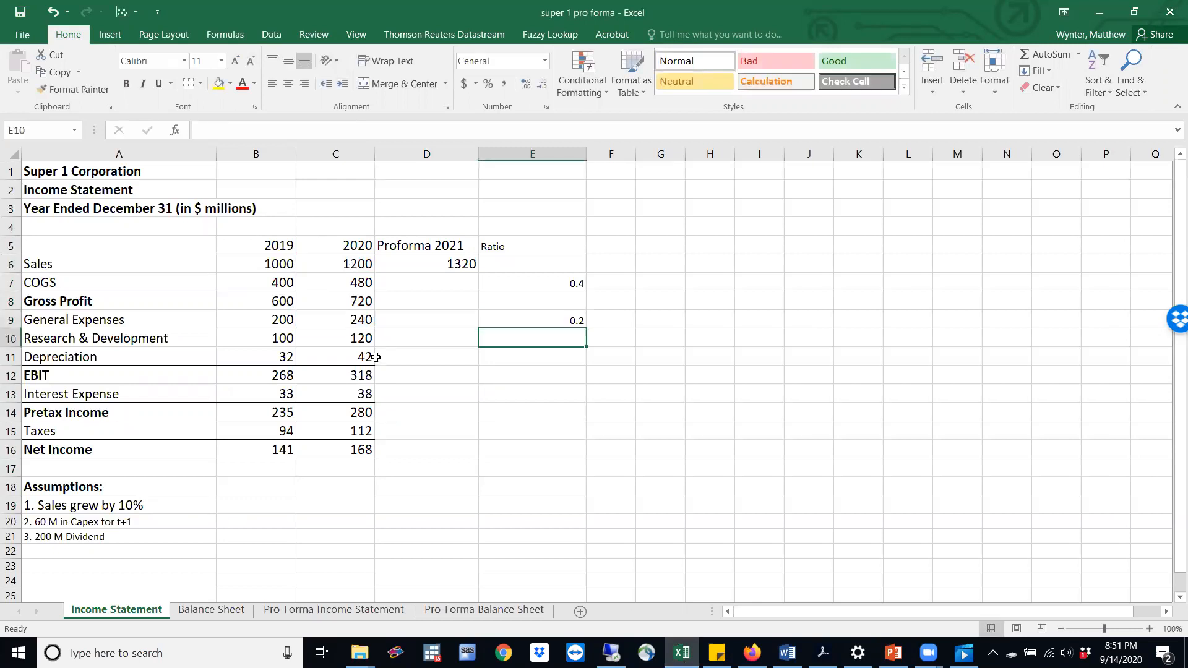
Calculate the Research & Development ratio in E10 as the 2020 amount divided by 2020 sales, =C10/C6
text(=)
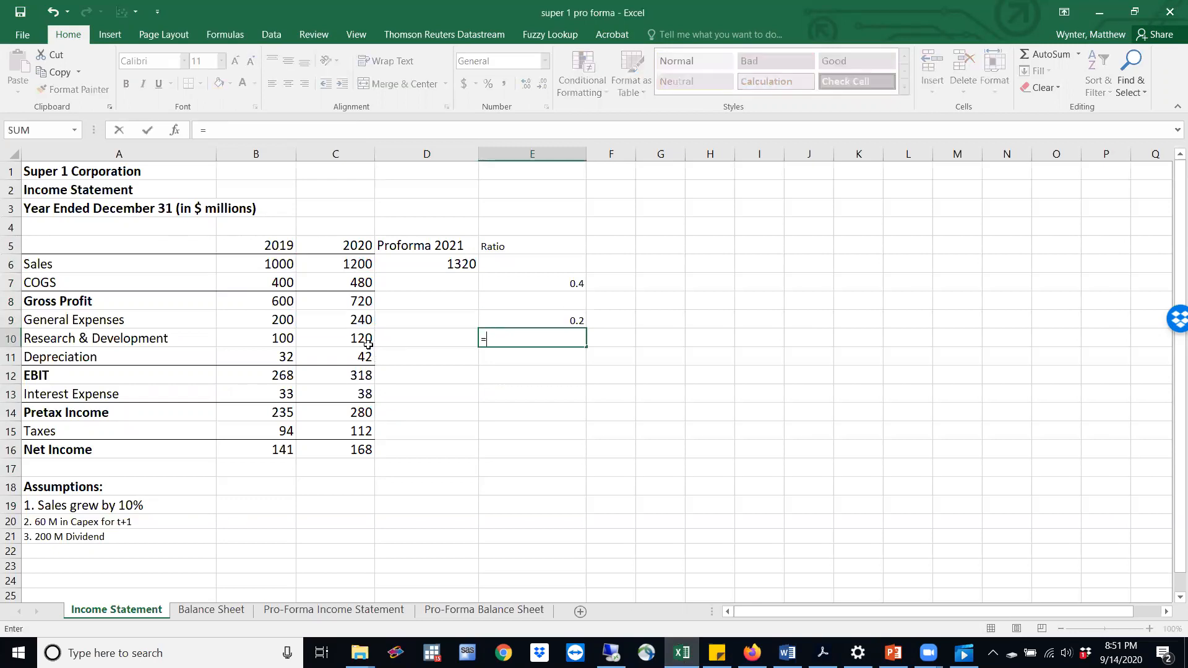
click(354, 339)
text(/)
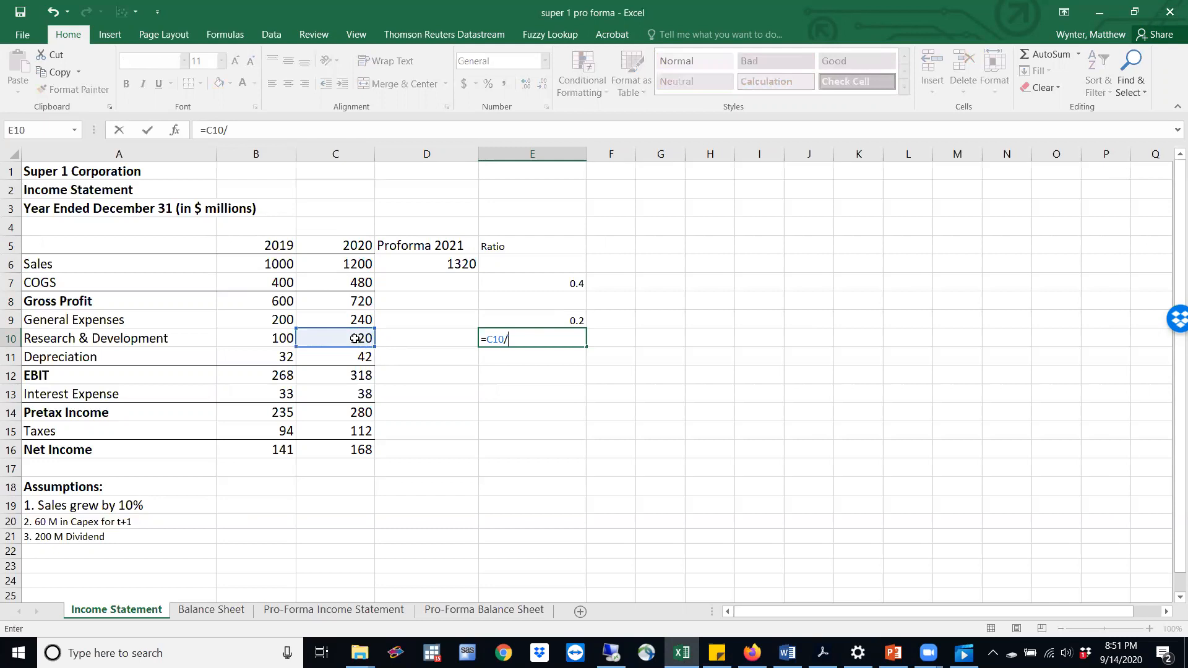
click(359, 266)
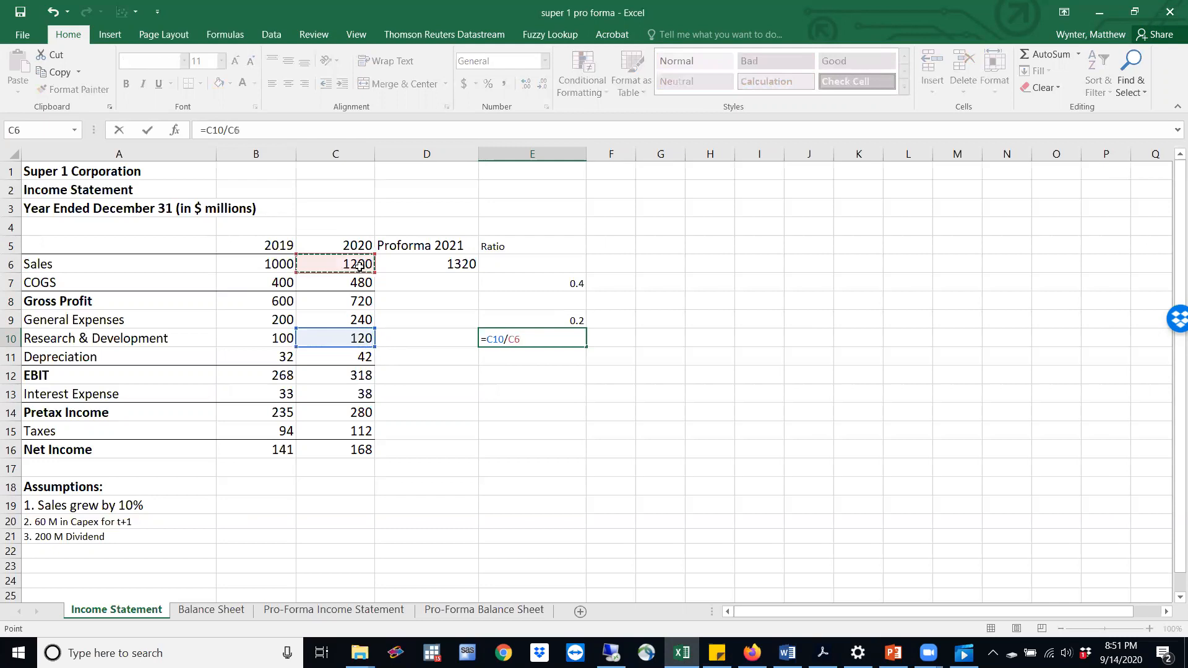
key(Return)
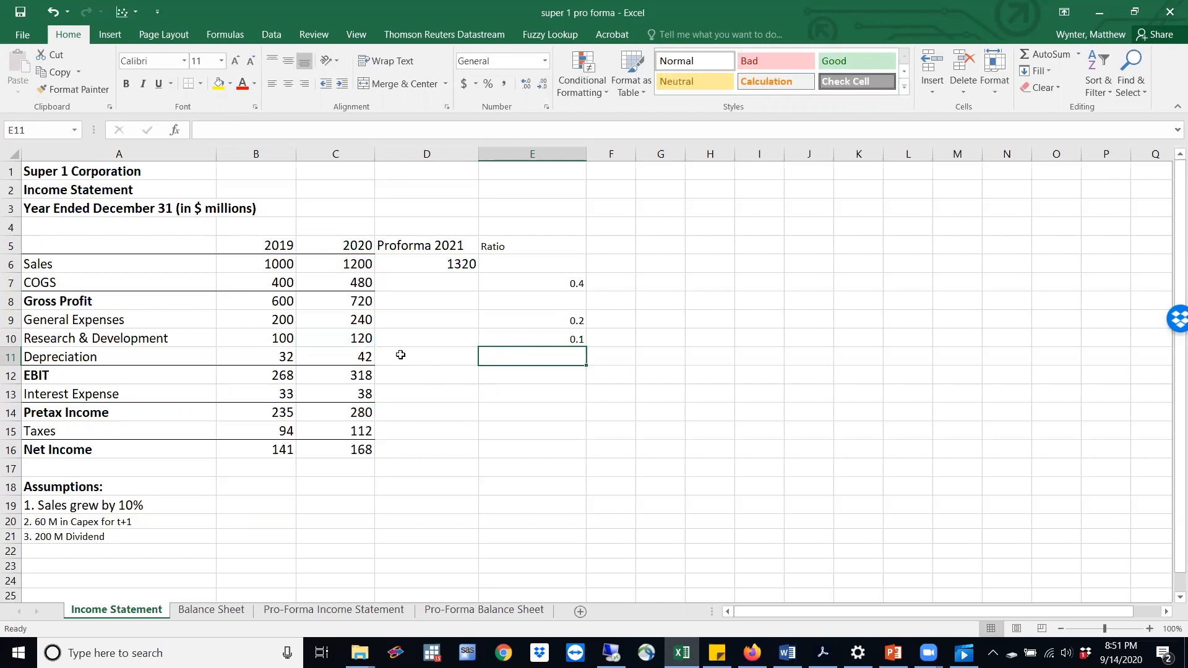
Calculate the Depreciation ratio in E11 by dividing 2020 depreciation (C11) by 2019 Net Property, Plant, and Equipment (B12) on the Balance Sheet
text(=)
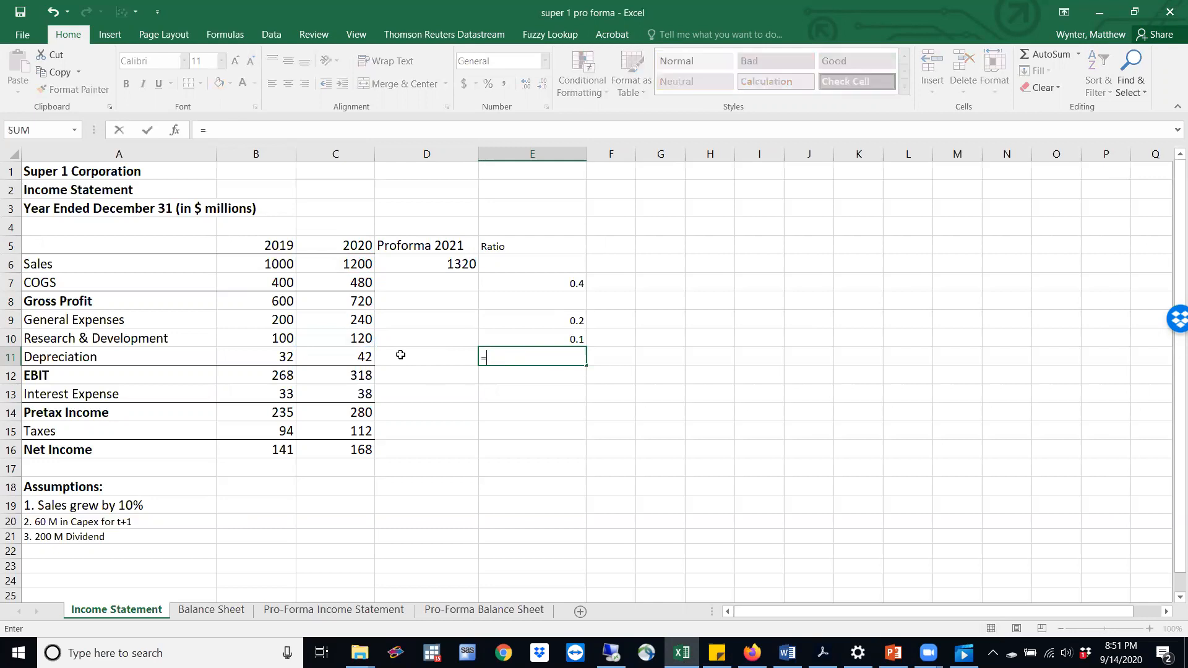
click(365, 358)
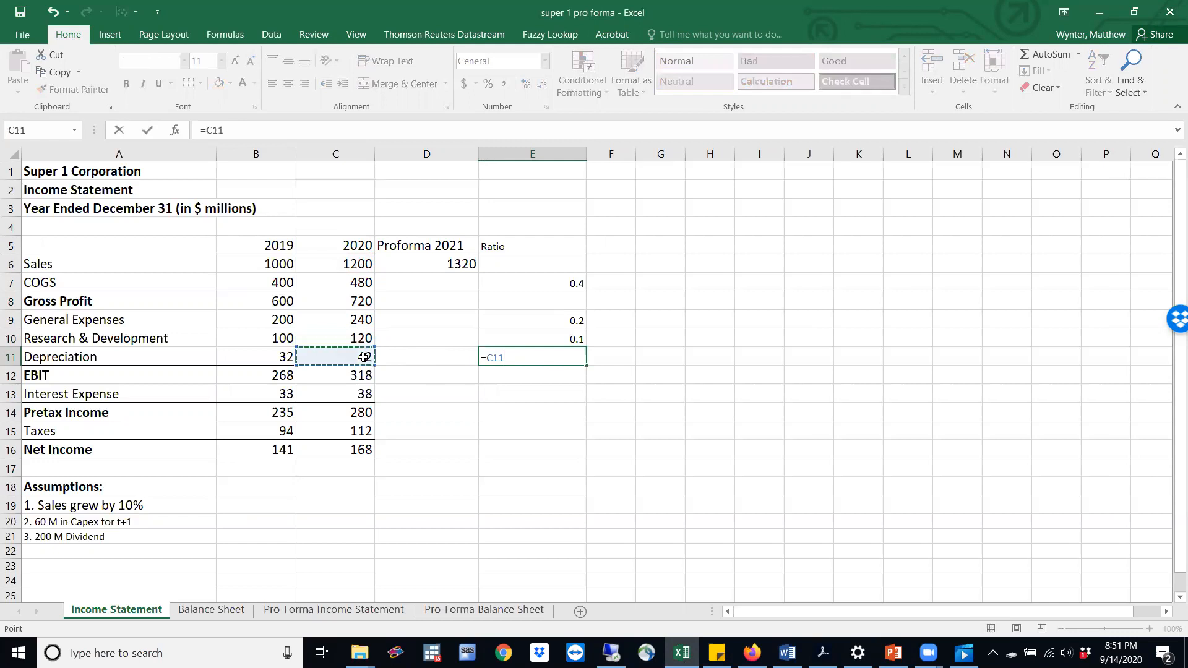
text(/)
click(210, 610)
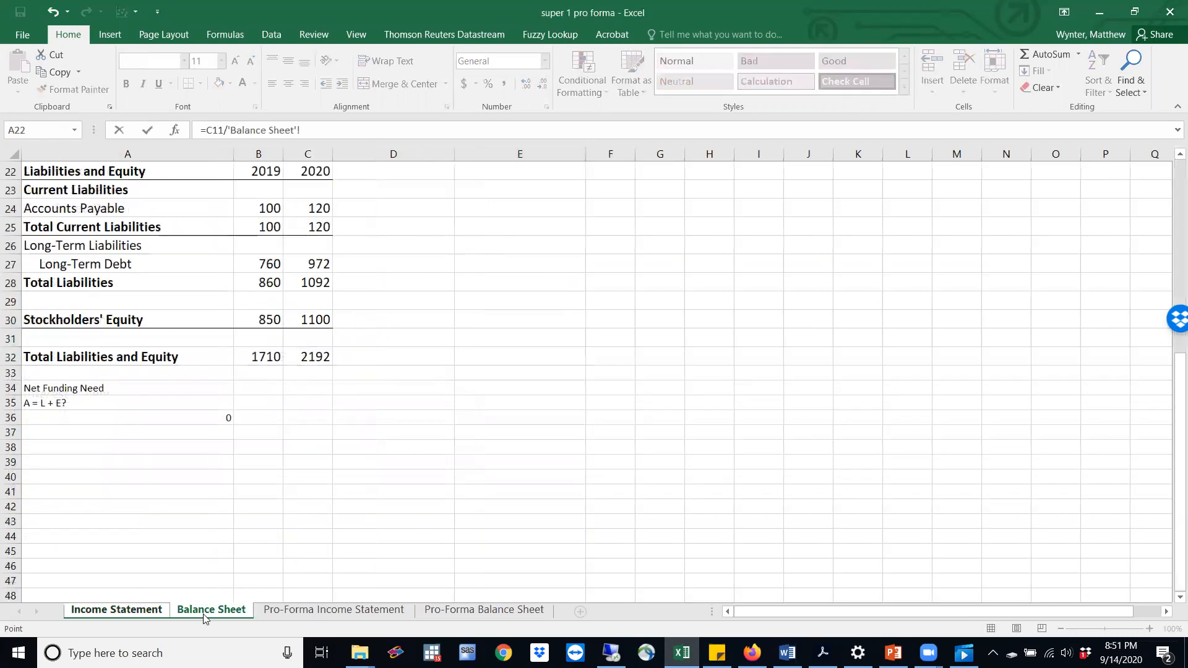
drag(1171, 384, 1171, 192)
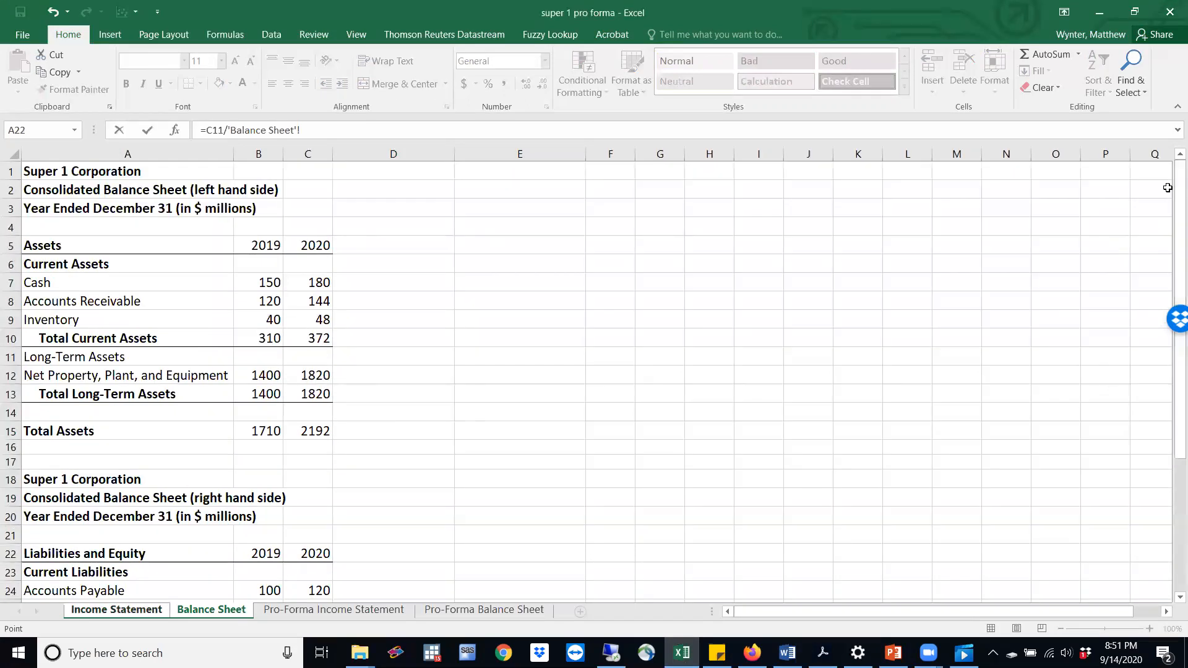
click(270, 376)
key(Return)
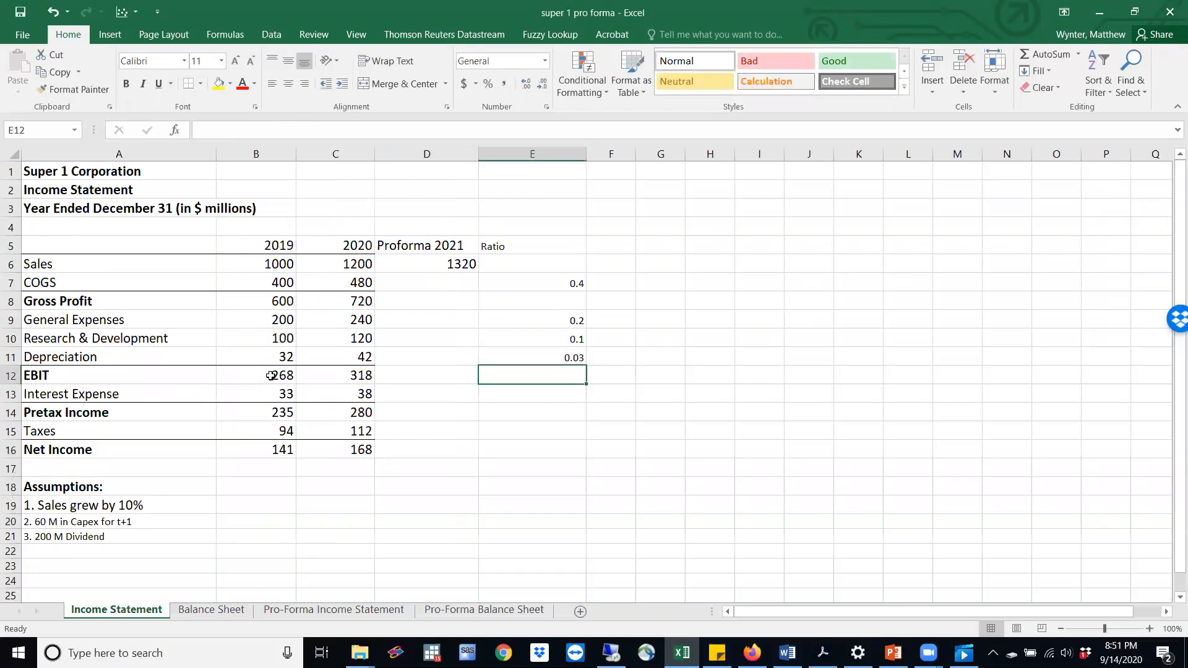
Calculate the Interest Expense ratio in E13 by dividing 2020 interest (C13) by 2019 Long-Term Debt (B27) on the Balance Sheet
key(Down)
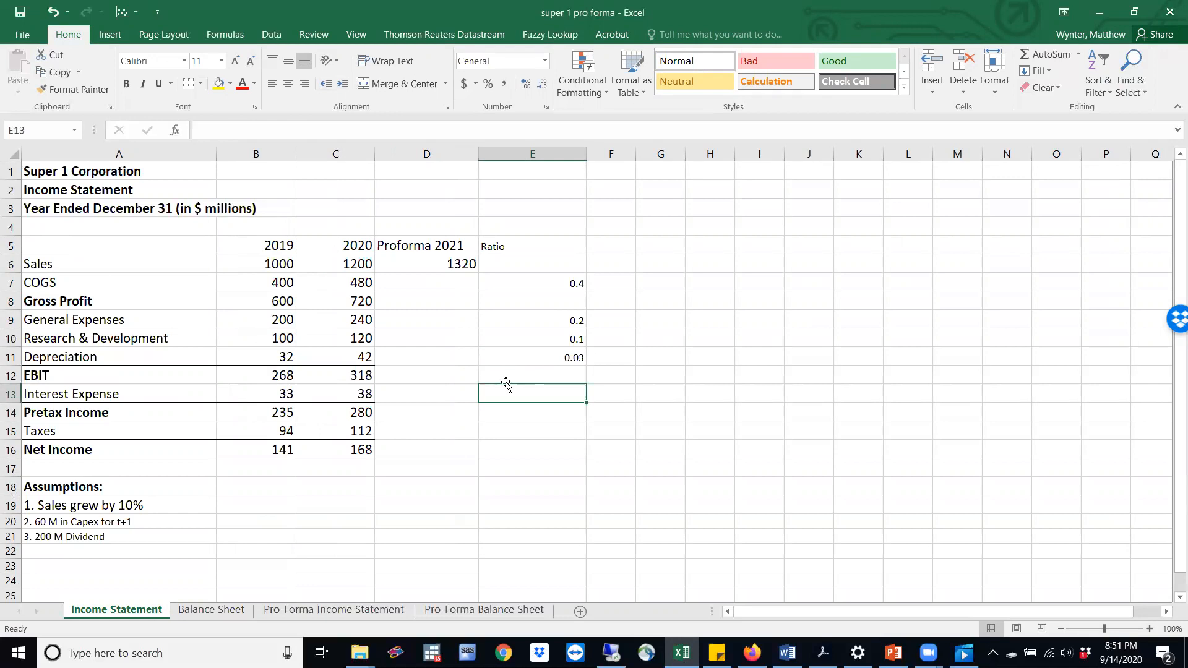
text(=)
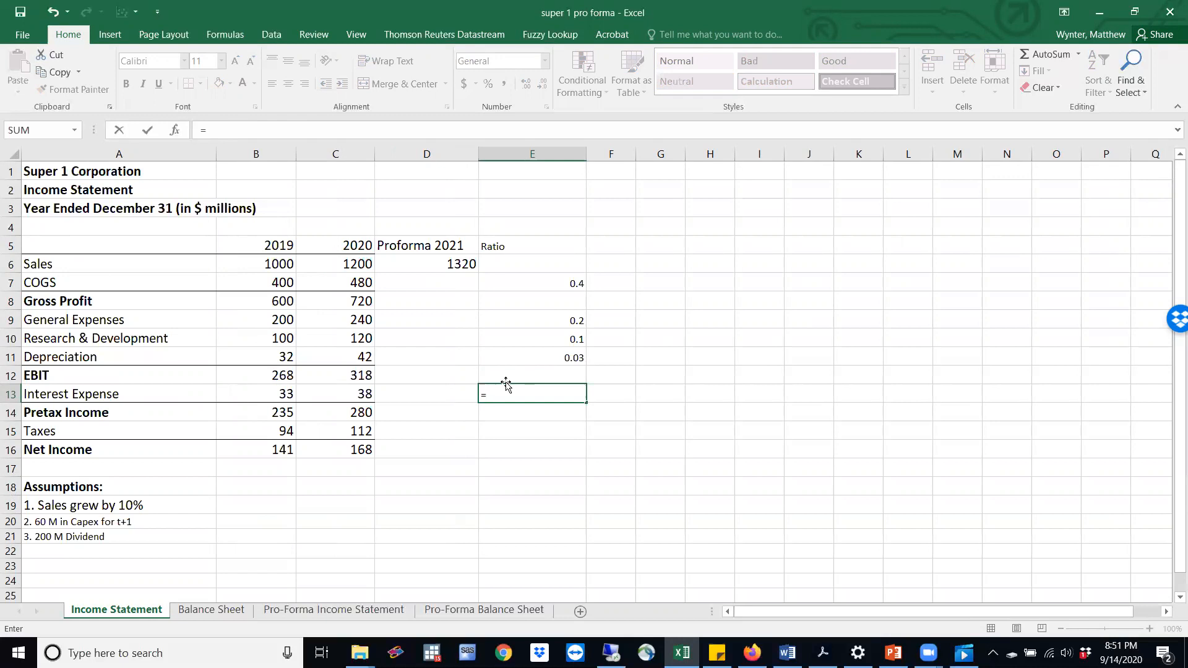
click(359, 393)
text(/)
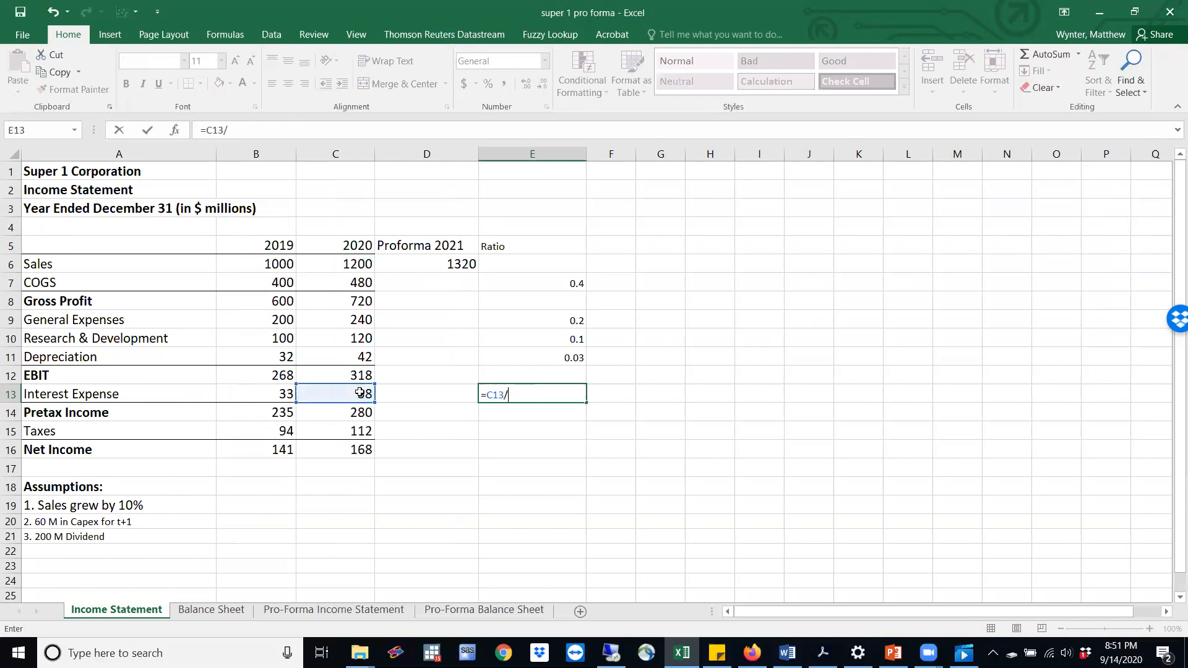
click(198, 611)
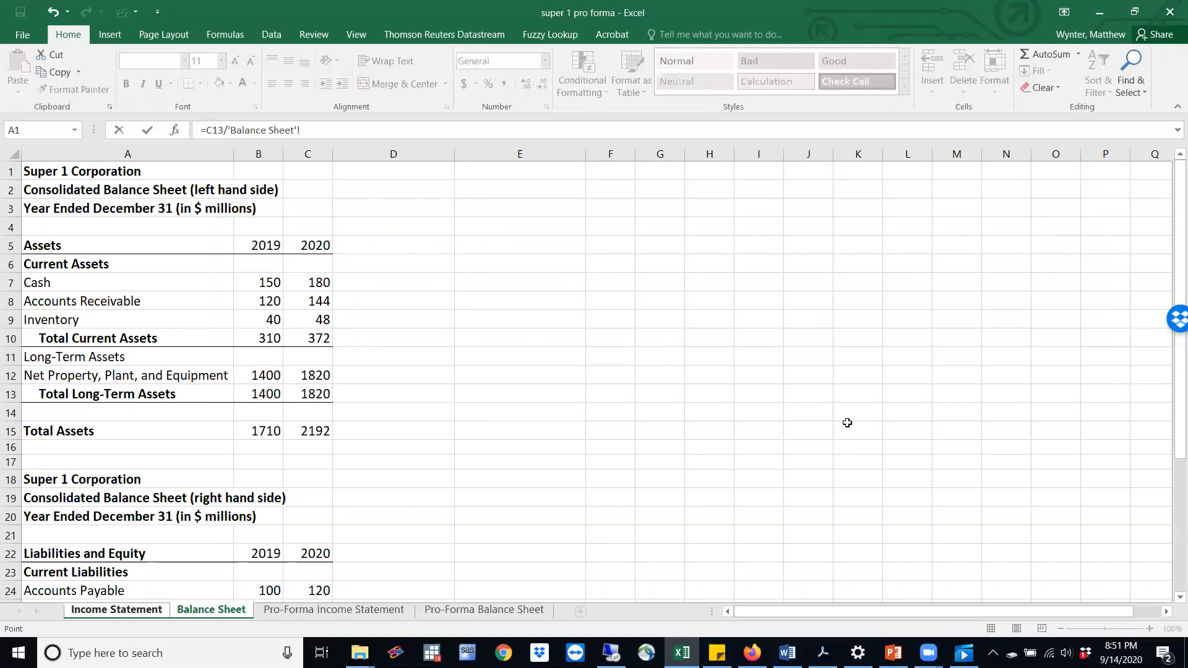
drag(1179, 357, 1171, 526)
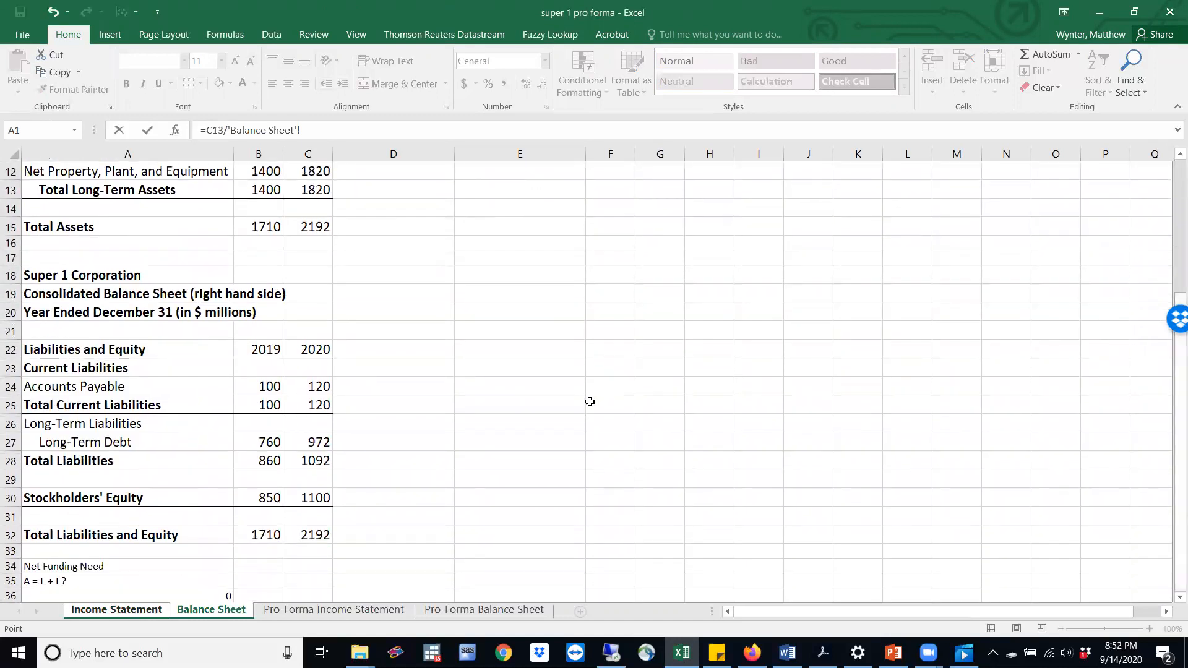
click(264, 442)
key(Return)
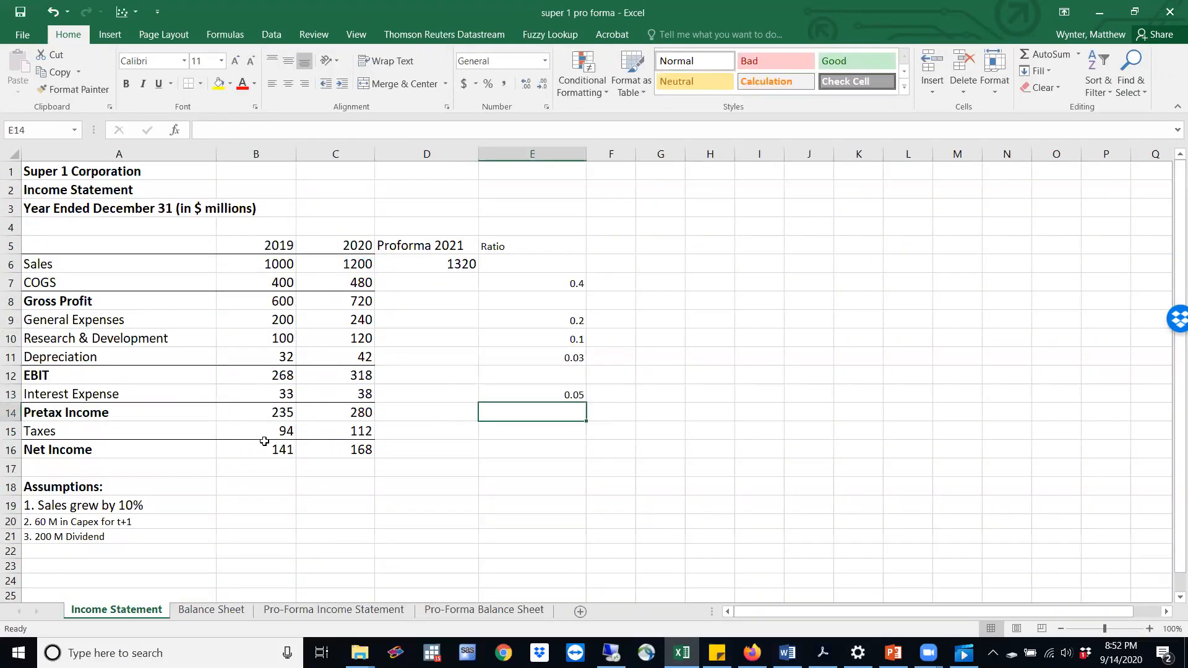
Calculate the tax ratio in E15 as 2020 taxes divided by 2020 pretax income, =C15/C14
key(Return)
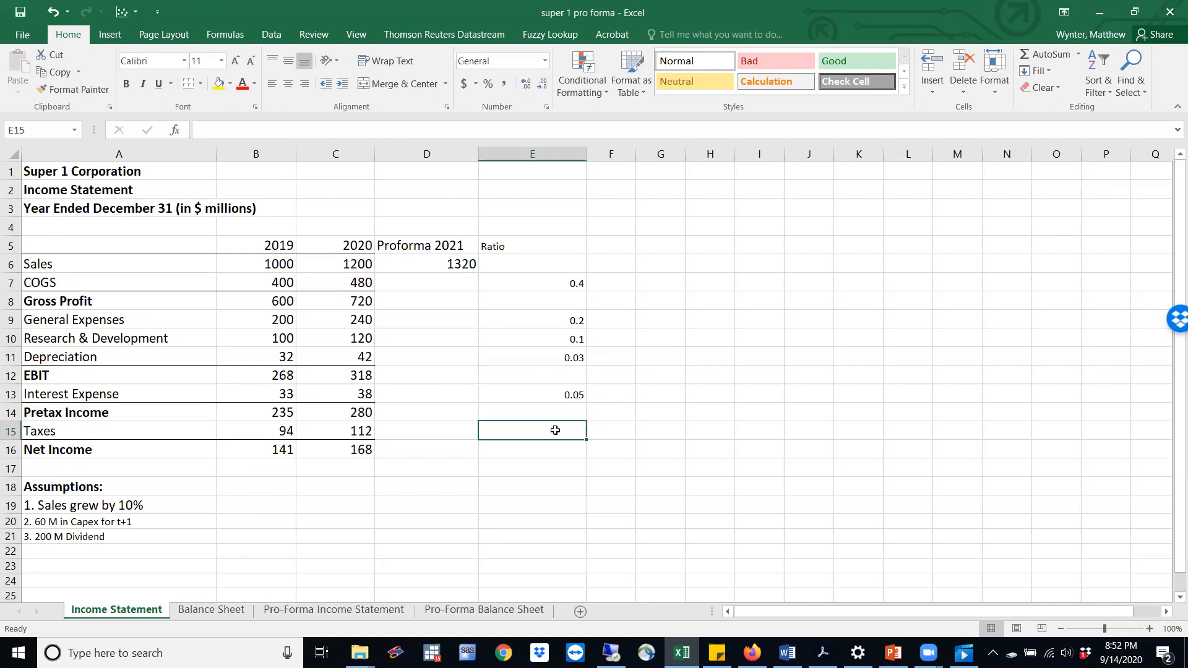
text(=)
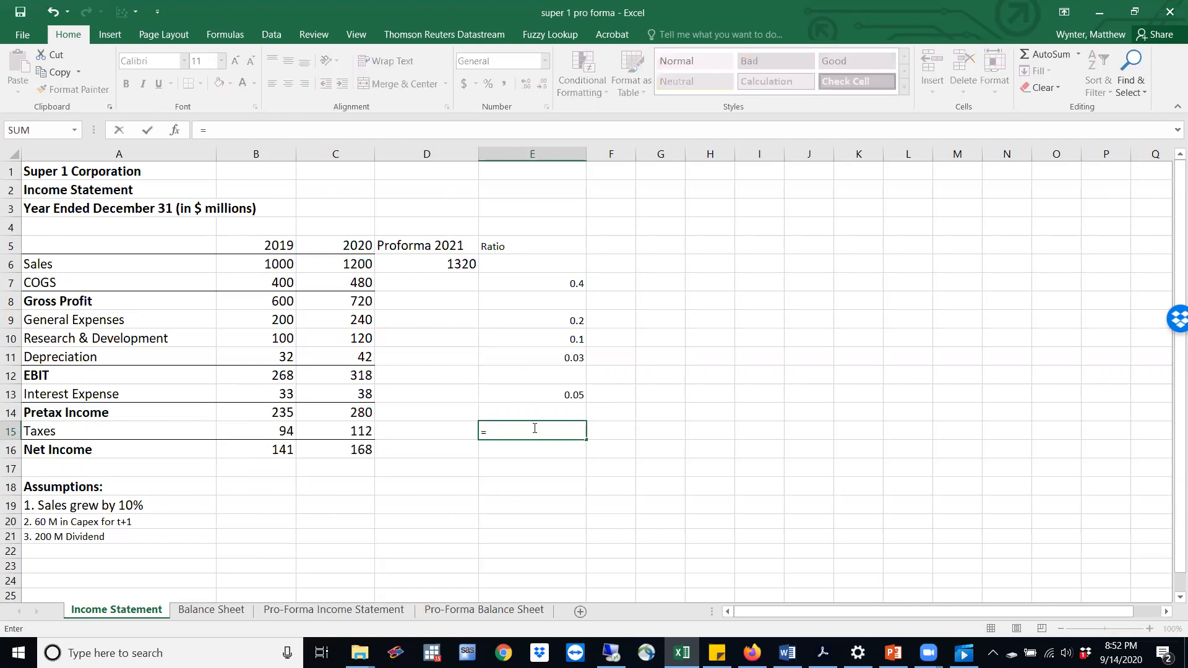
click(359, 431)
text(/)
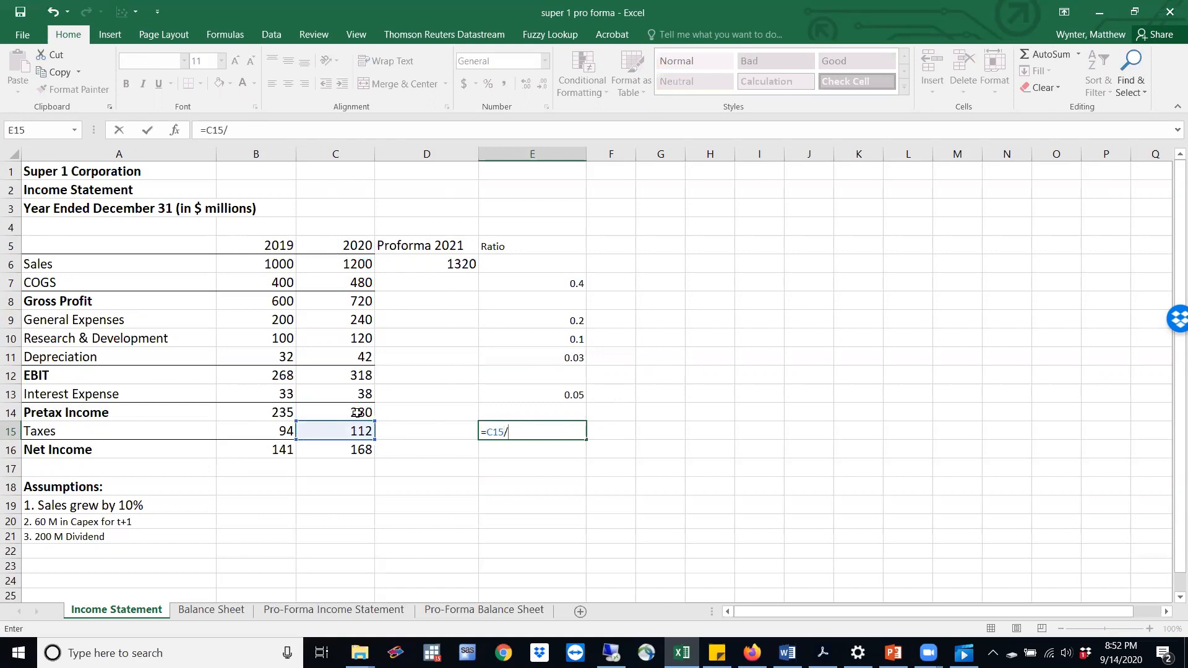
click(358, 413)
key(Return)
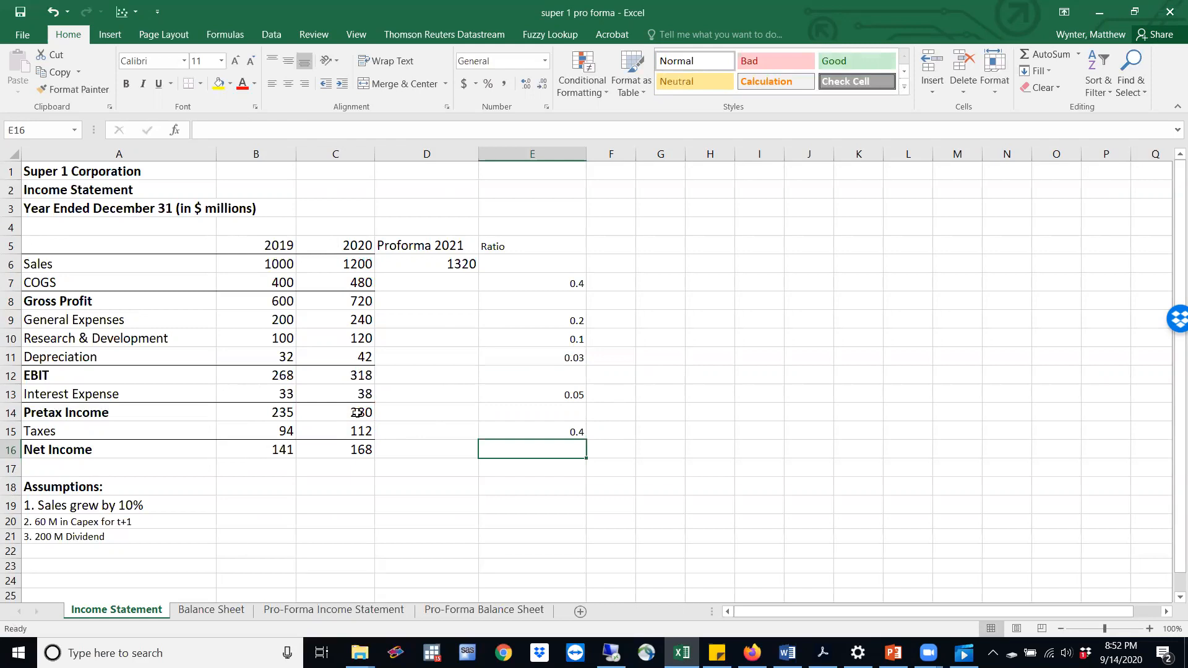
Calculate pro forma 2021 COGS in D7 by multiplying the COGS ratio by pro forma sales, =E7*D6
click(424, 284)
text(=)
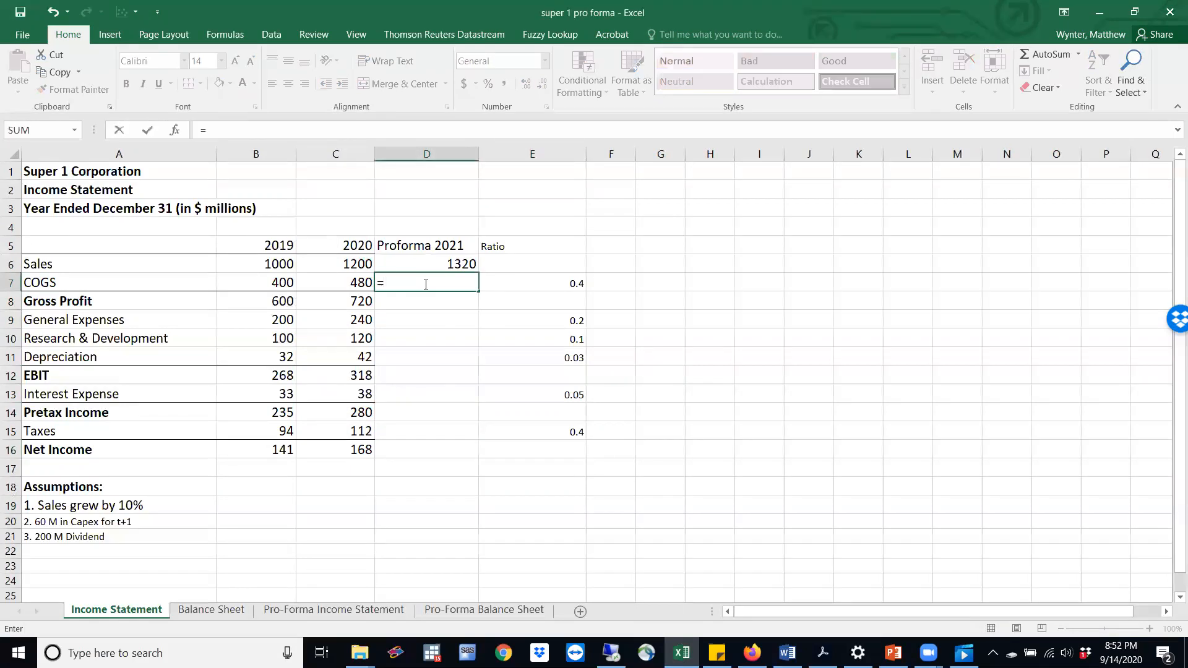
click(549, 282)
text(*)
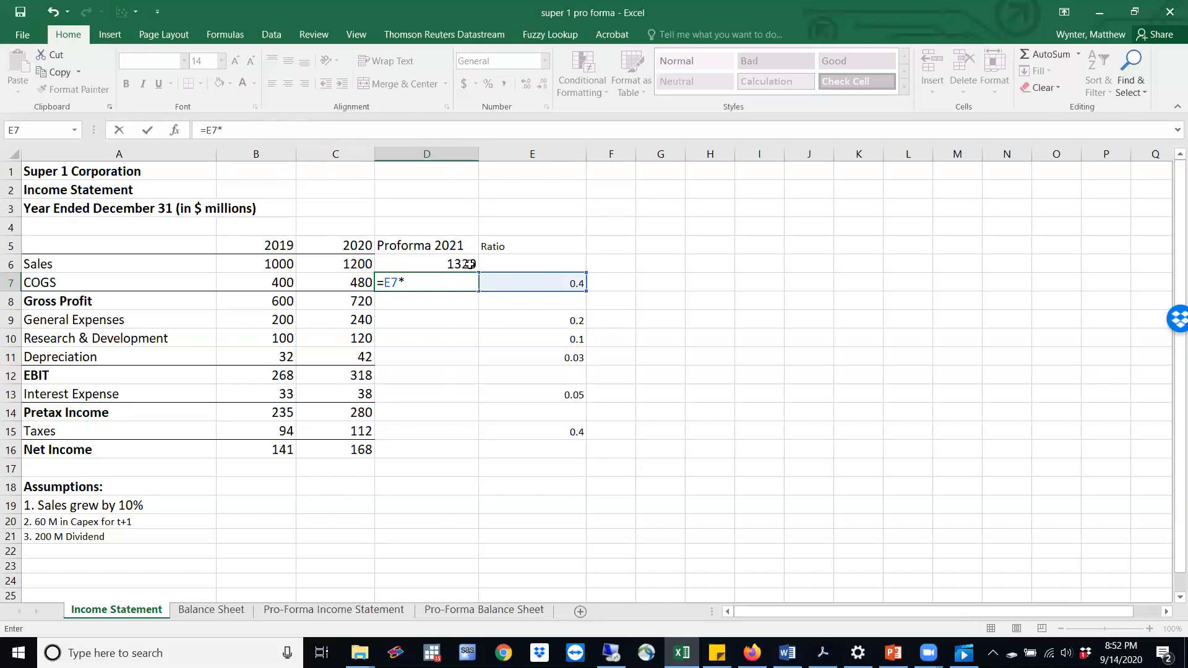
click(440, 263)
key(Return)
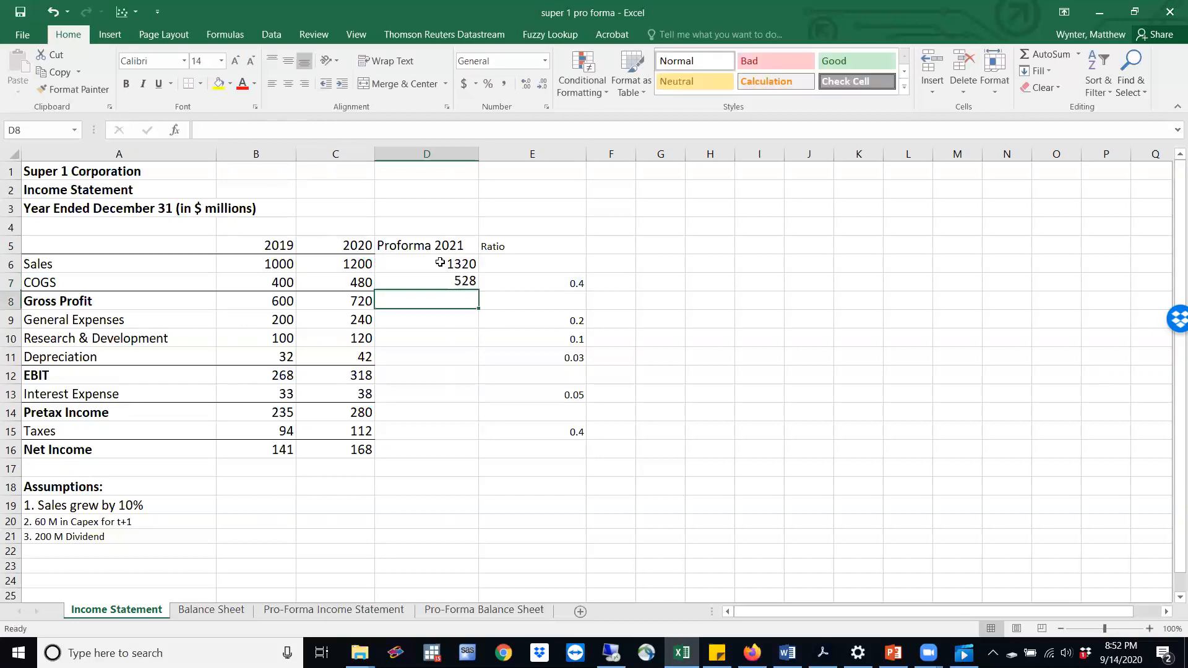
Calculate pro forma 2021 General Expenses in D9 by multiplying their ratio by pro forma sales, =E9*D6
key(Down)
text(=)
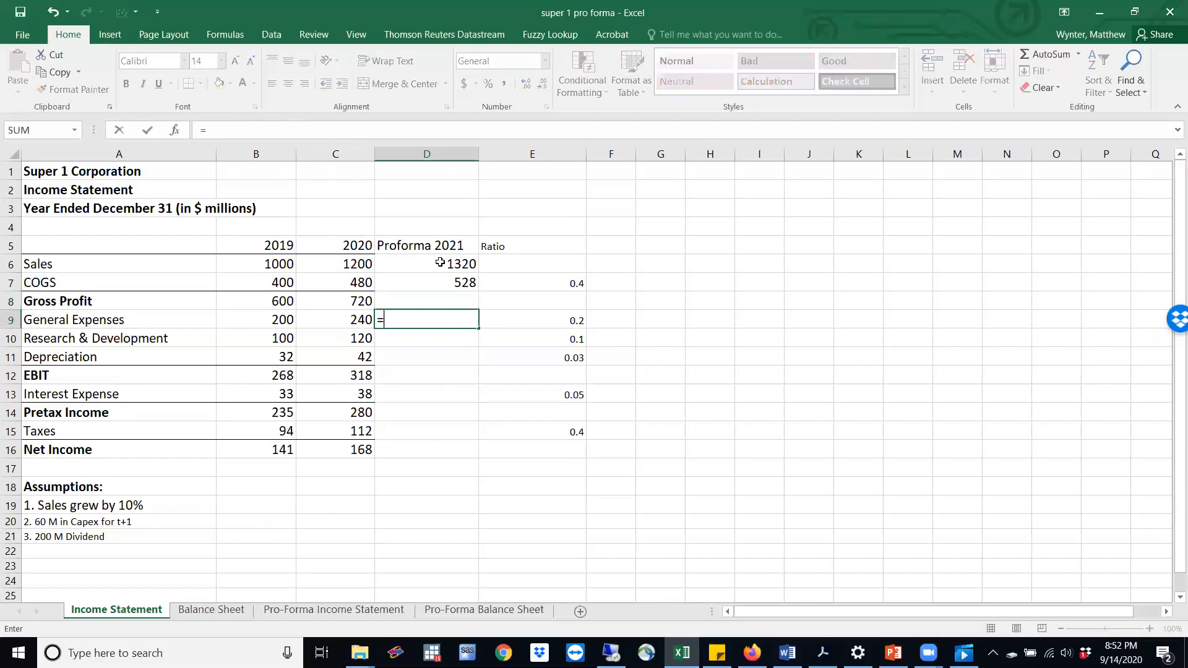
click(556, 322)
text(*)
click(452, 264)
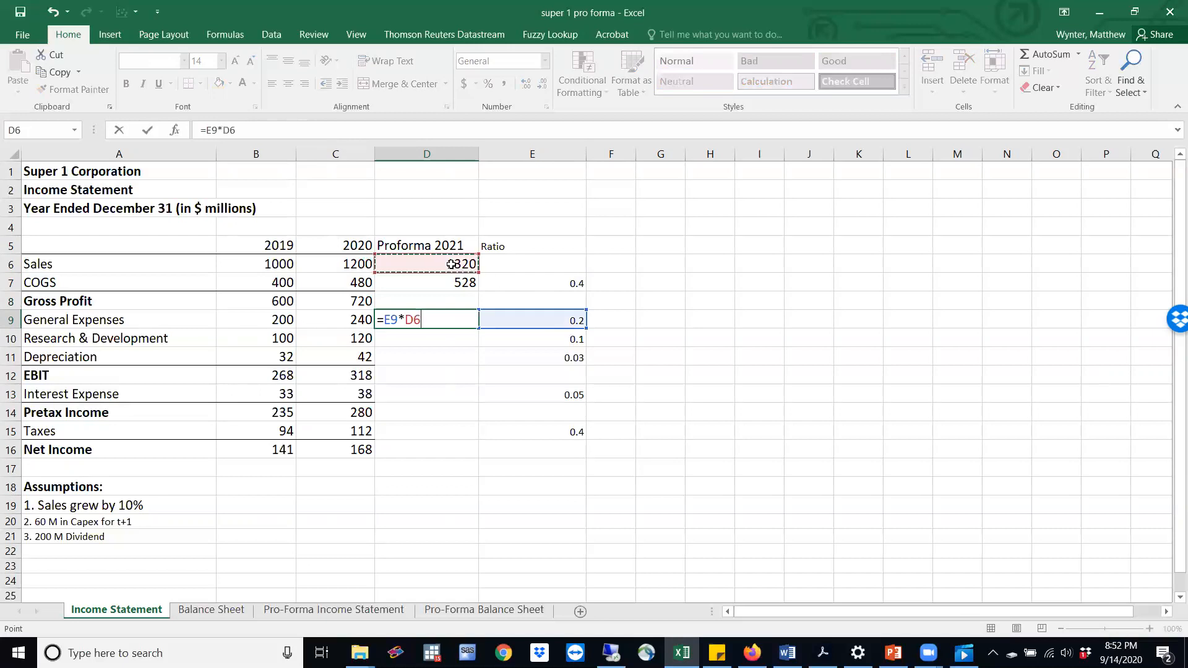
key(Return)
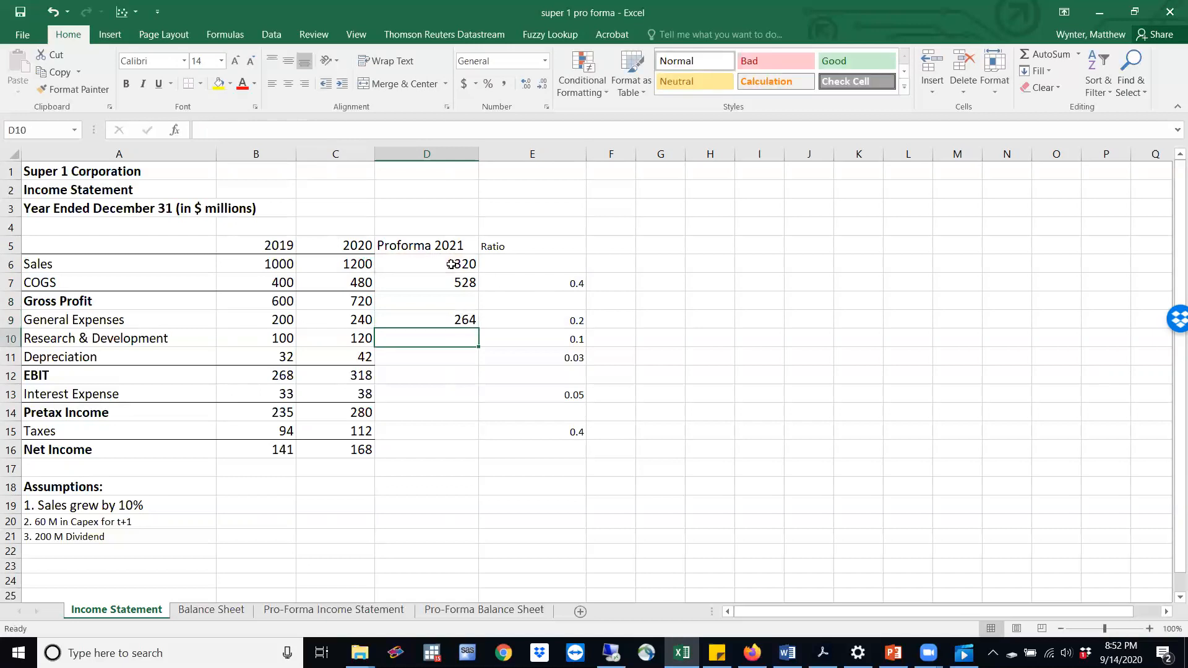
Calculate pro forma 2021 Research & Development in D10 by multiplying its ratio by pro forma sales, =E10*D6
text(=)
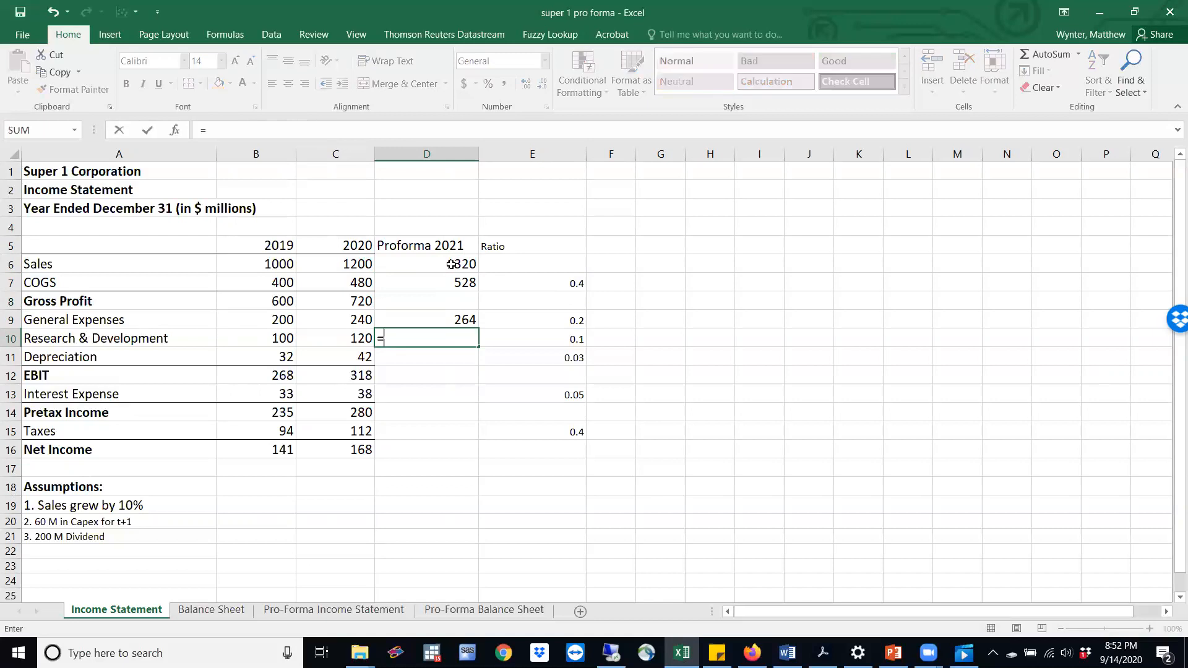
click(566, 339)
text(*)
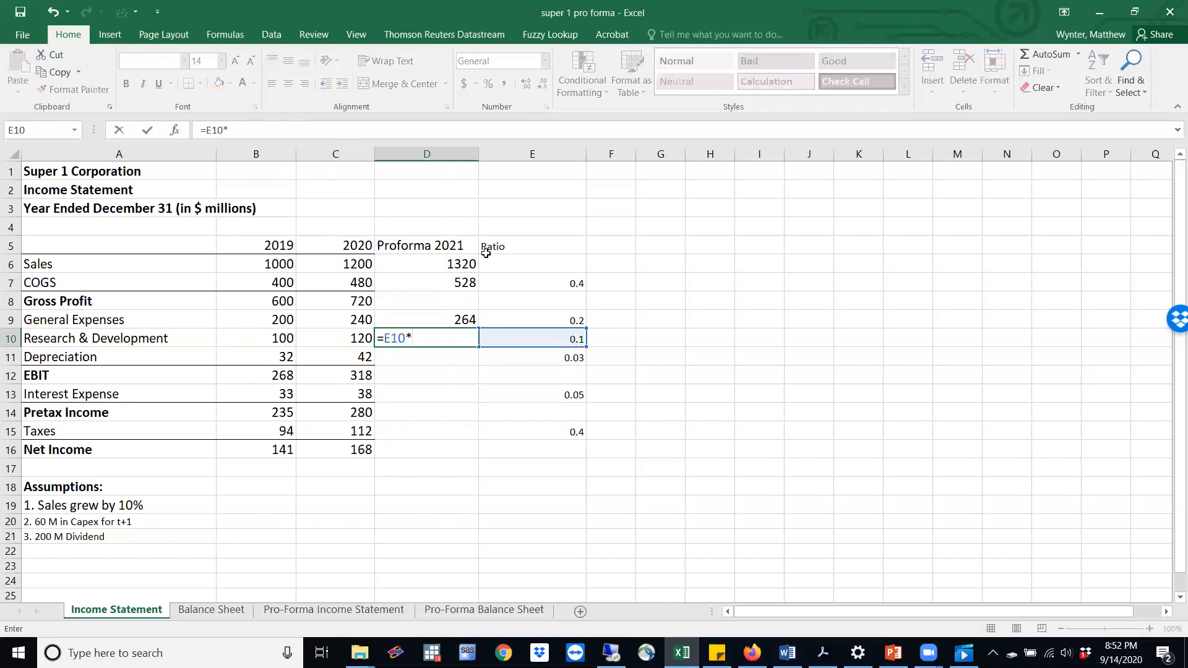
click(459, 265)
key(Return)
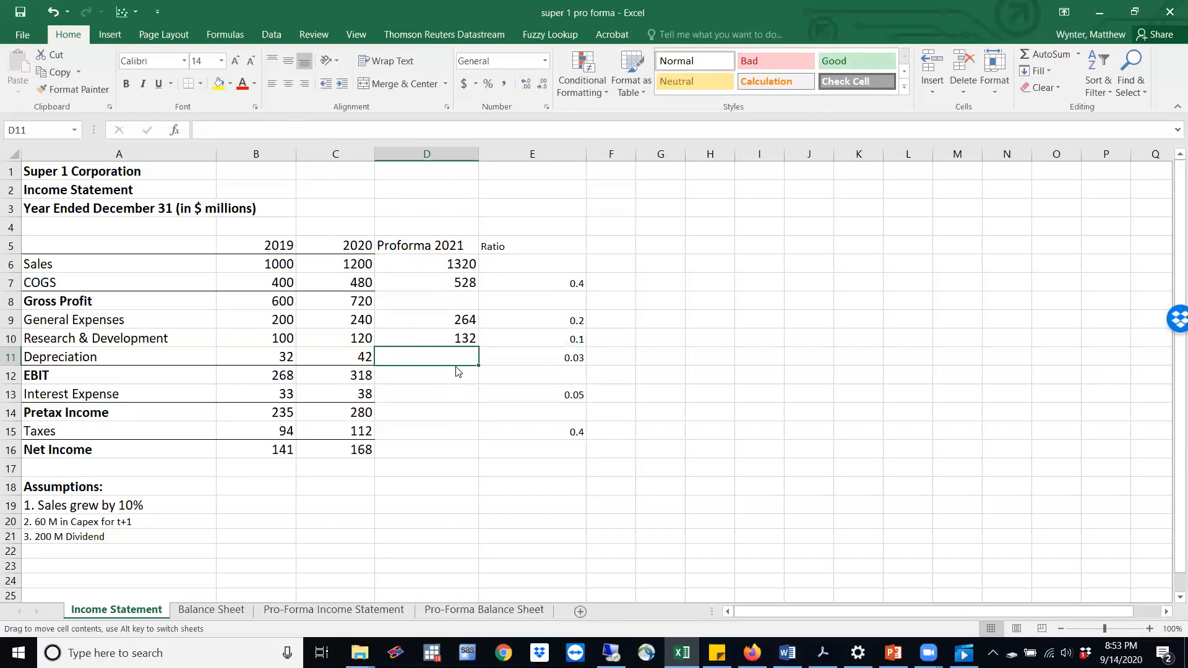
Calculate pro forma 2021 Depreciation in D11 by multiplying its ratio (E11) by 2020 Net Property, Plant, and Equipment (C12) on the Balance Sheet
text(=)
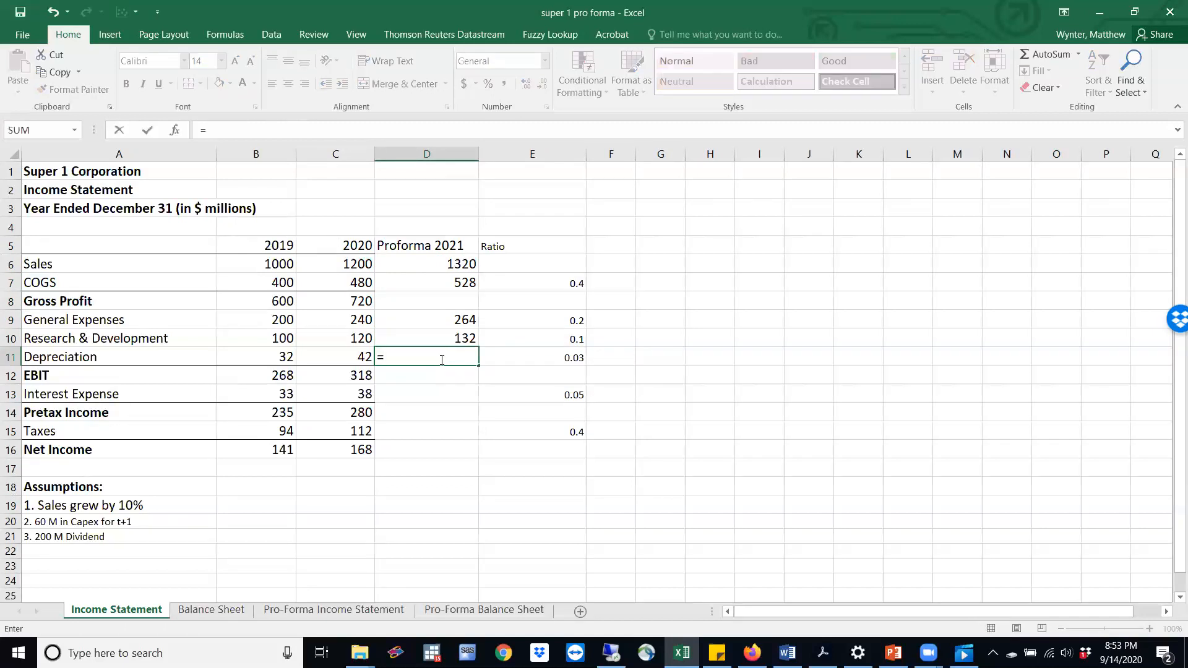
click(527, 364)
text(*)
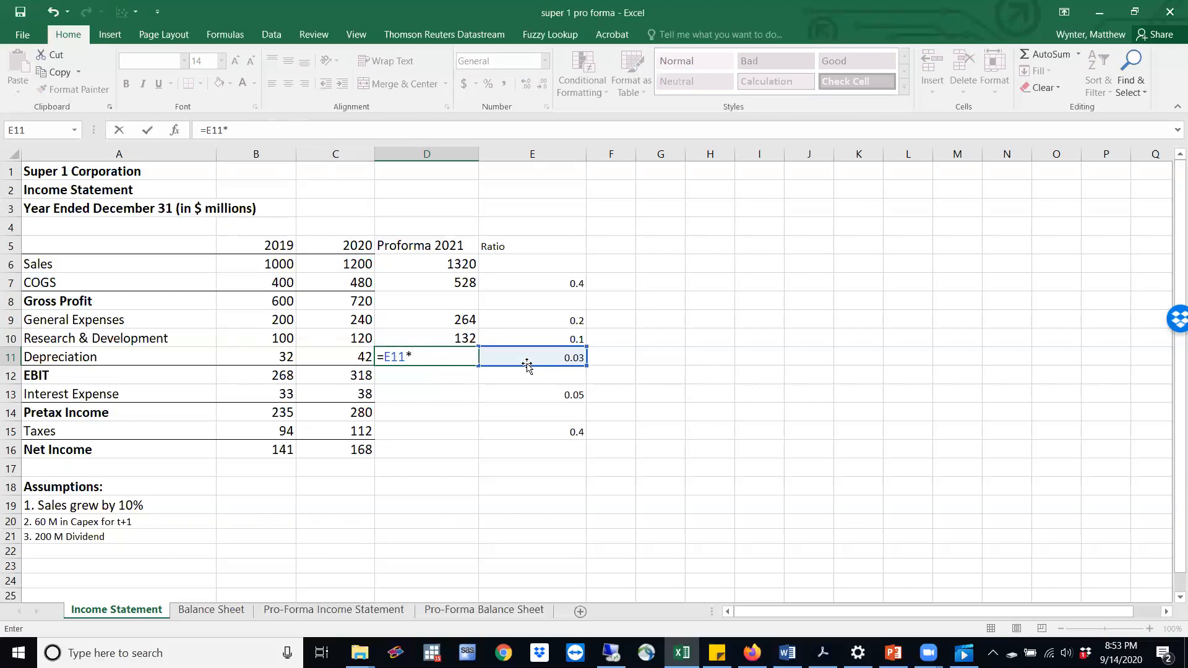
click(192, 613)
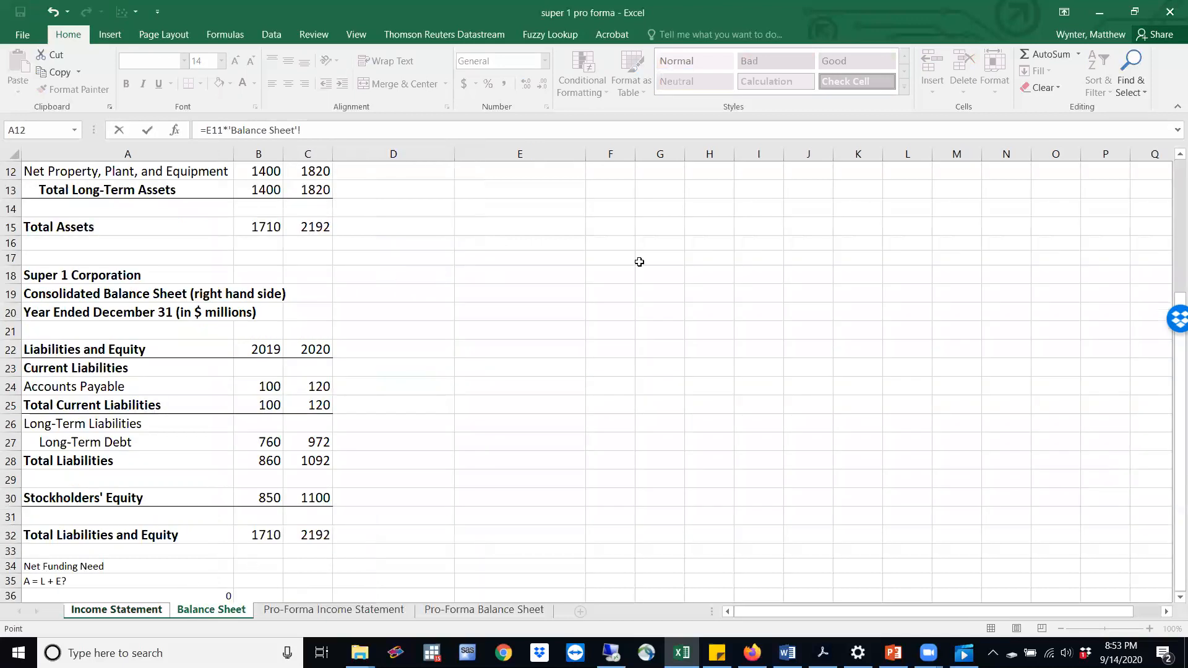
scroll(1170, 160, up, 3)
scroll(1170, 160, up, 2)
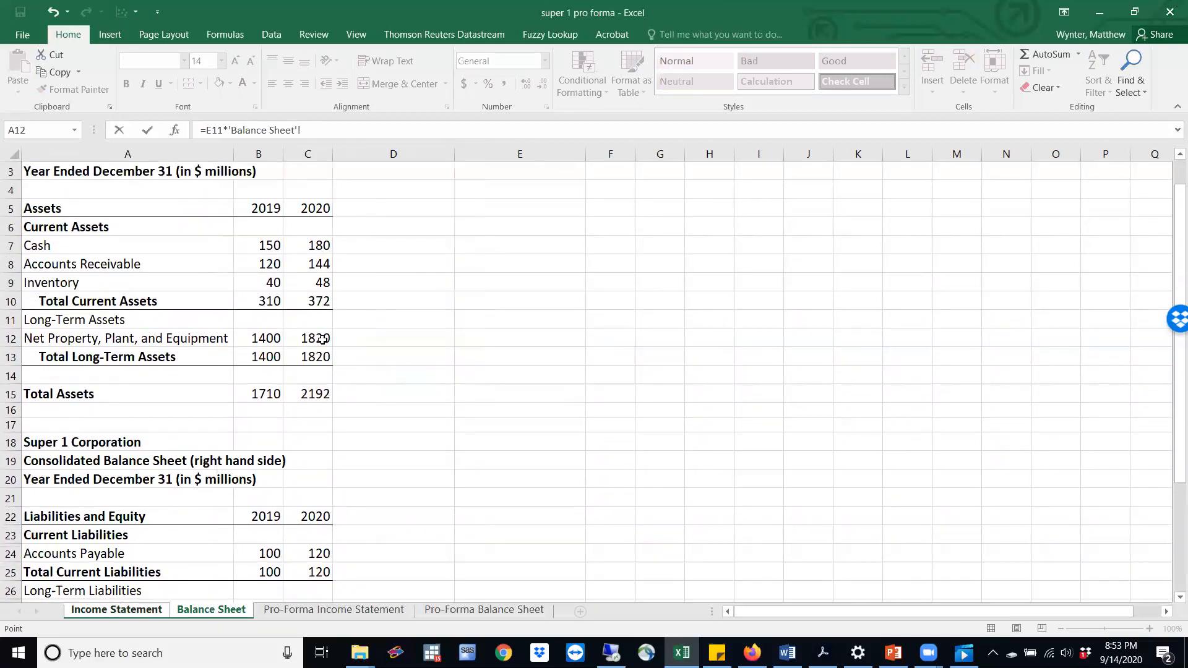
click(323, 338)
key(Return)
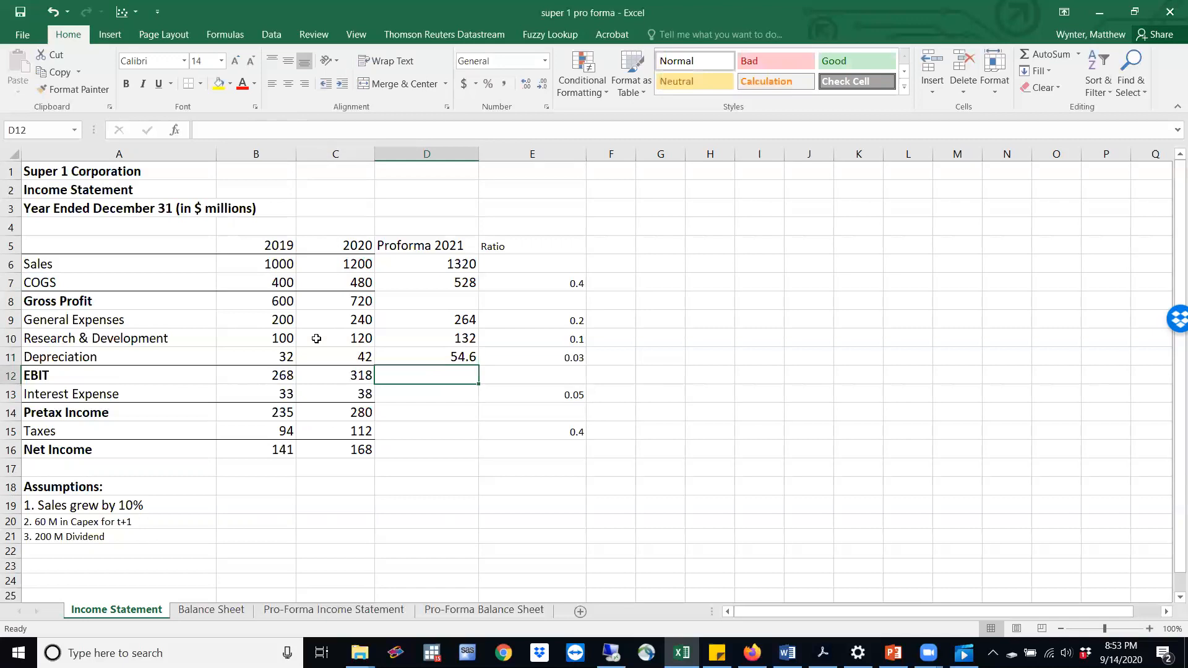
Calculate pro forma 2021 Interest Expense in D13 by multiplying its ratio by 2020 Long-Term Debt, =E13*'Balance Sheet'!C27
click(432, 395)
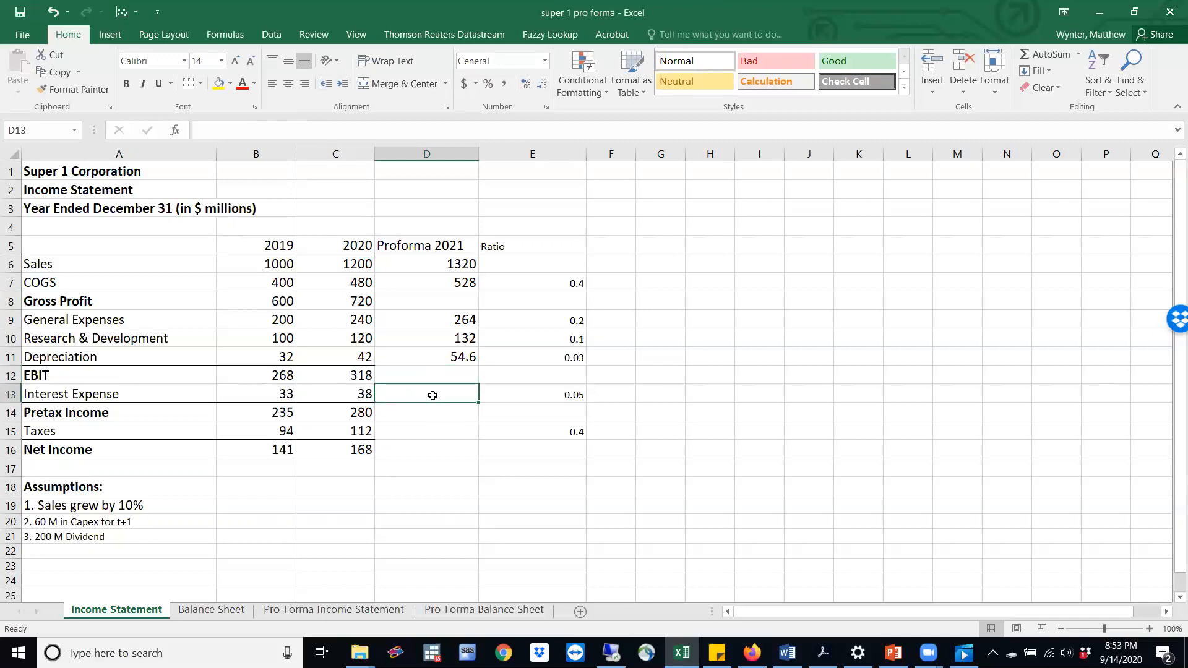
text(=)
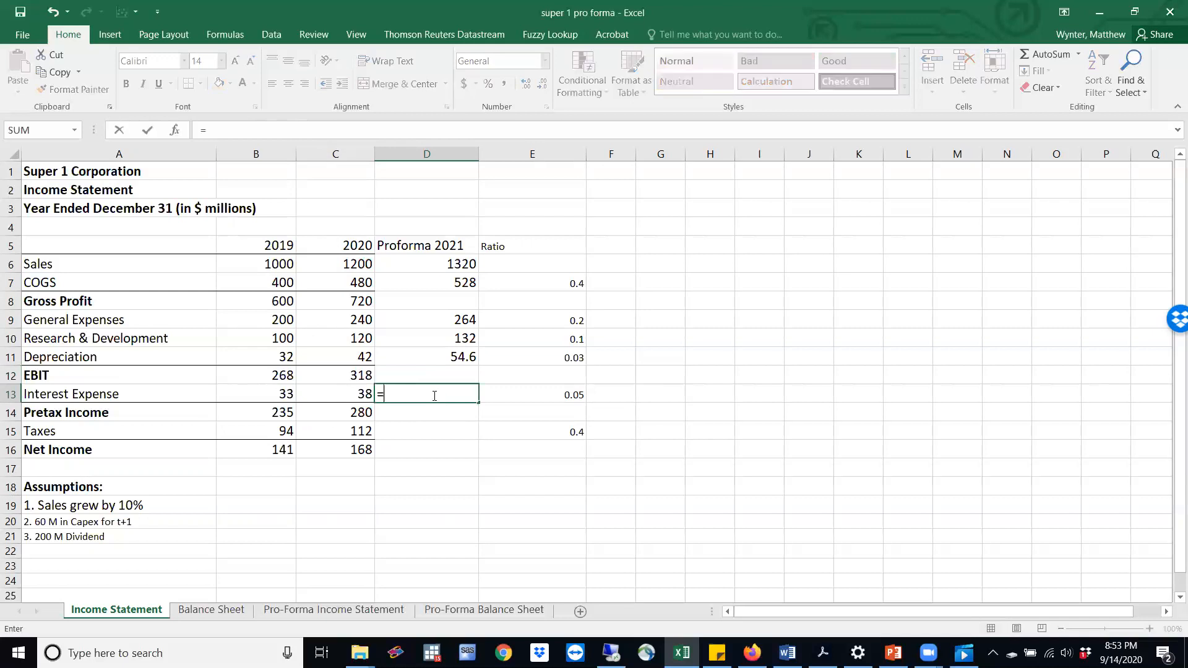
click(568, 397)
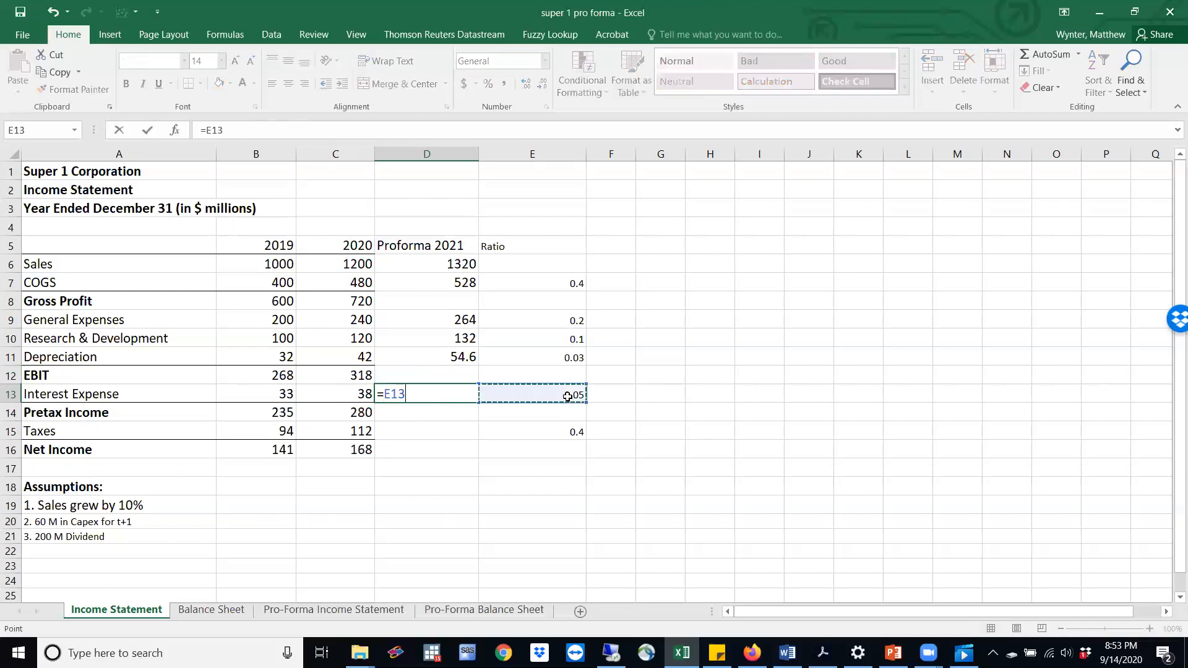
text(*)
click(209, 612)
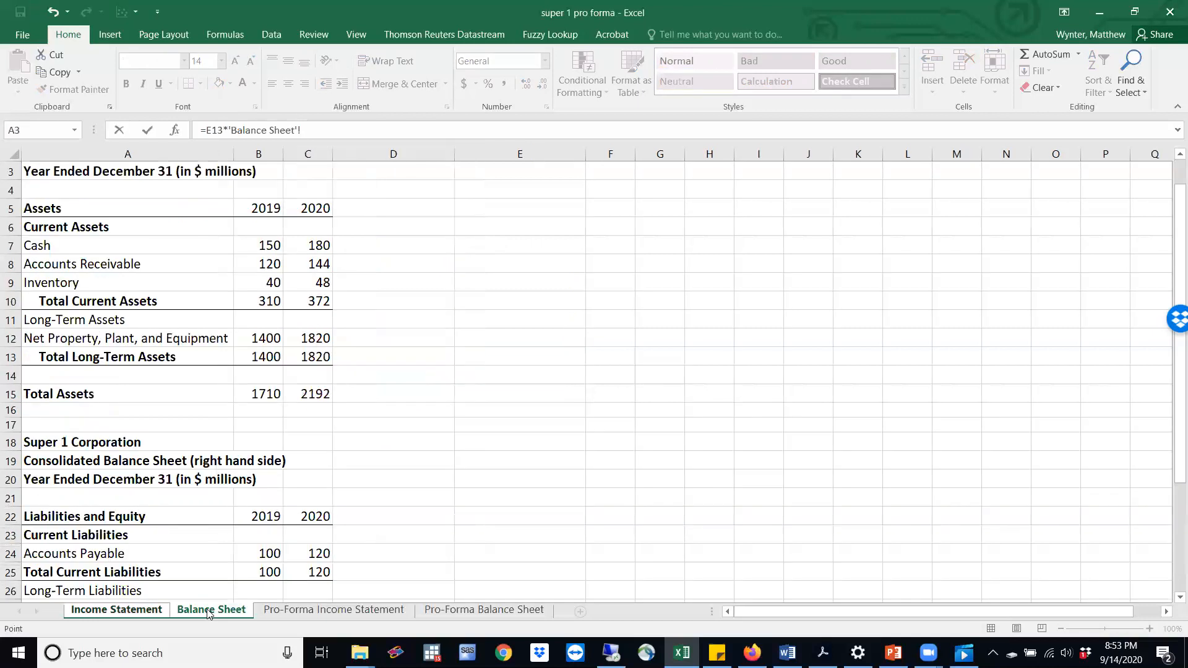
drag(1171, 401, 1172, 419)
drag(1170, 439, 1171, 520)
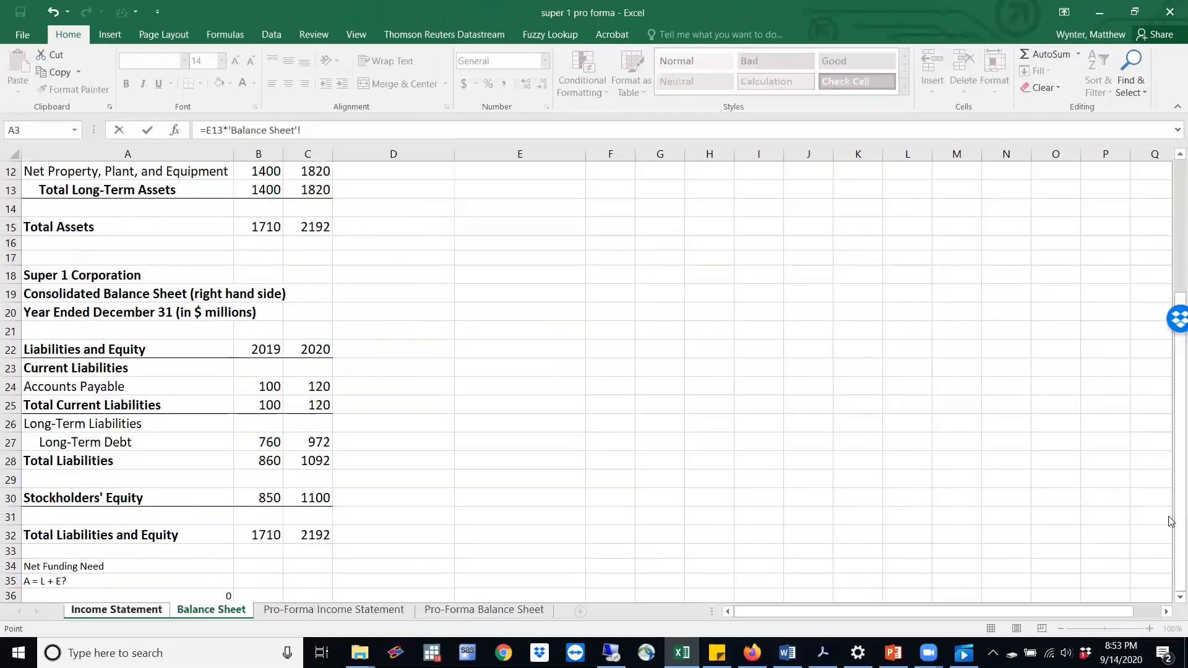
click(309, 442)
key(Return)
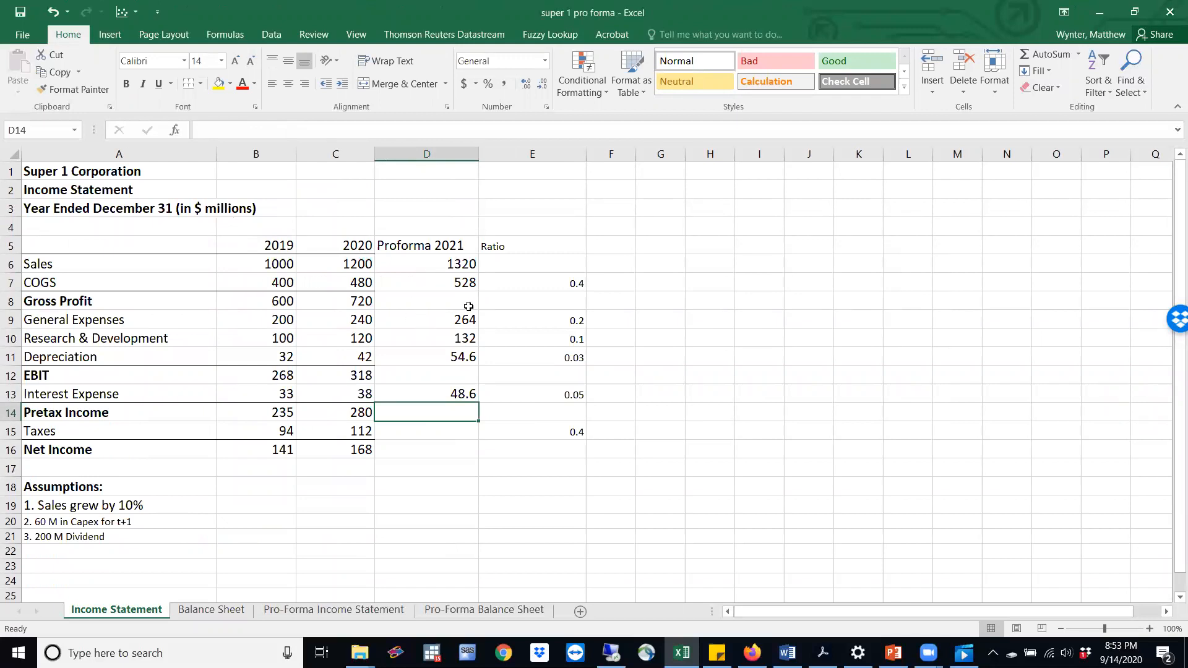
Calculate pro forma 2021 Gross Profit in D8 as sales minus COGS, =D6-D7
click(429, 301)
text(=)
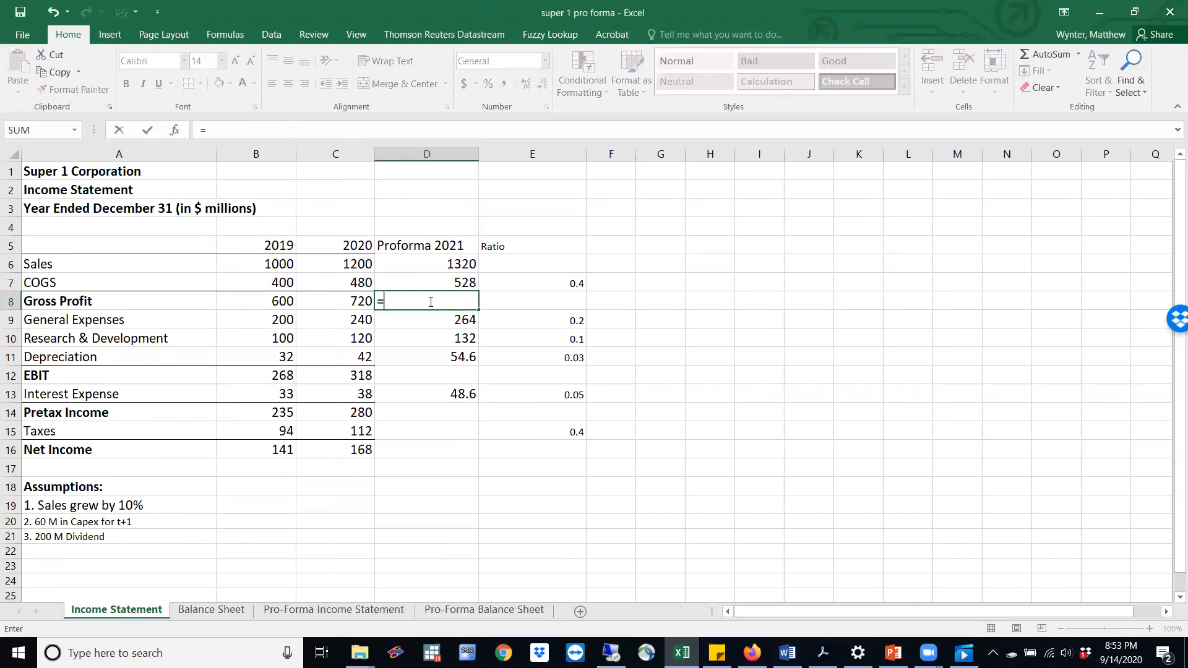
click(439, 266)
text(-)
click(439, 284)
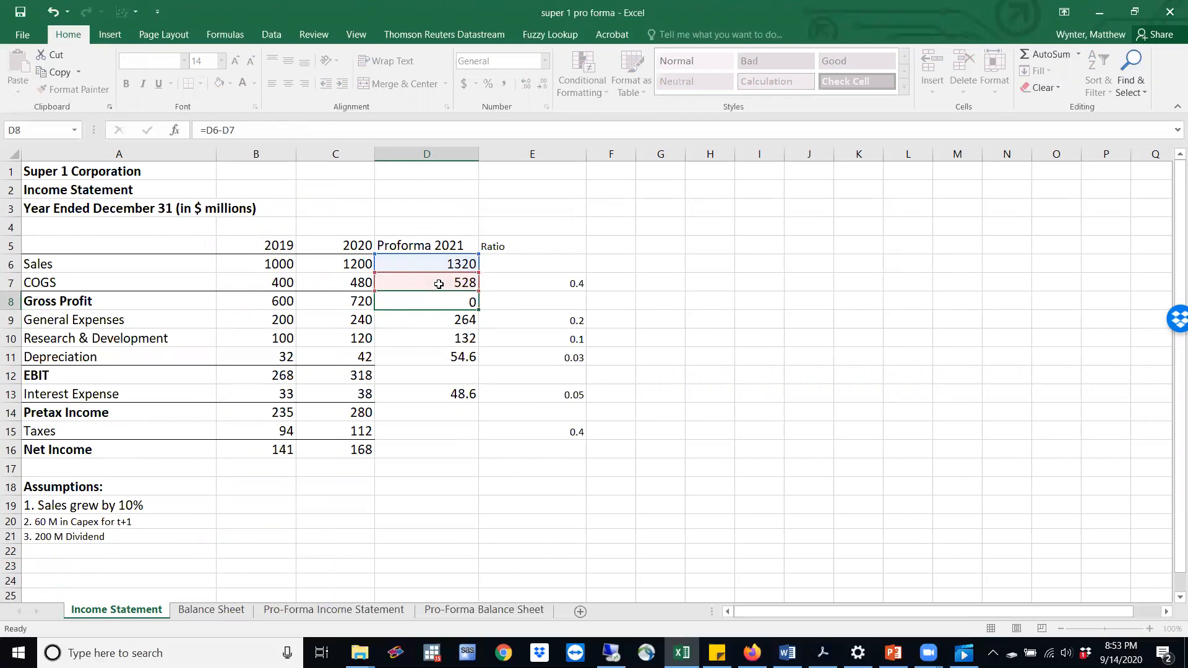
key(Return)
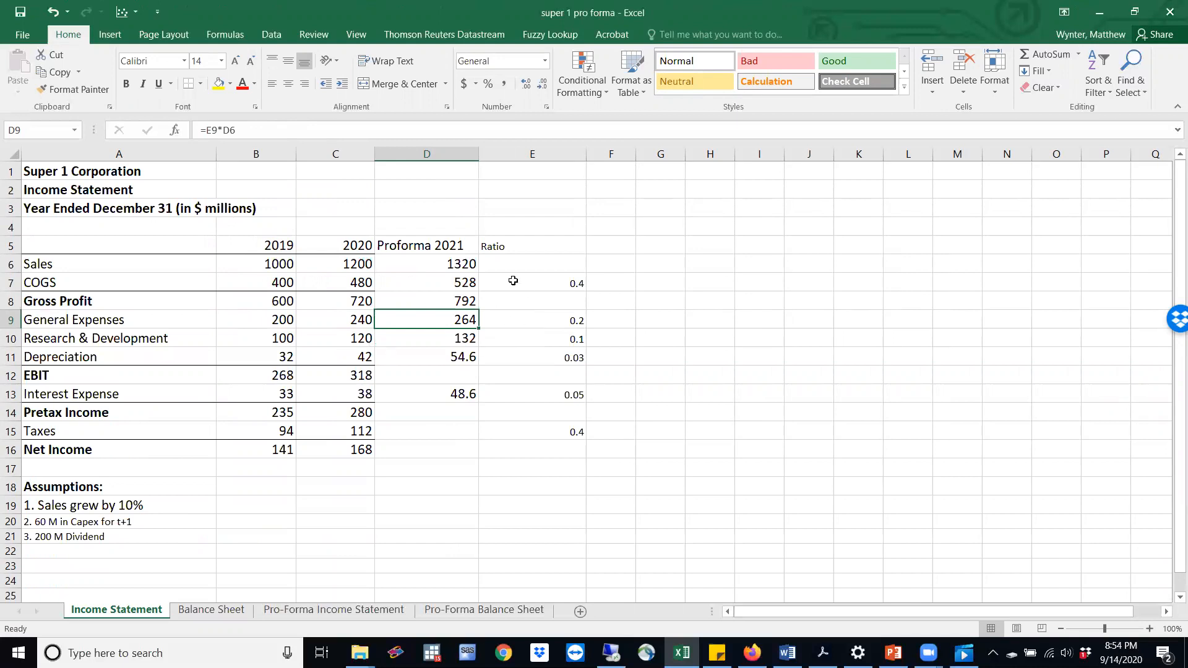
Calculate pro forma 2021 EBIT in D12 as gross profit less general expenses, R&D and depreciation, =D8-D9-D10-D11
click(419, 372)
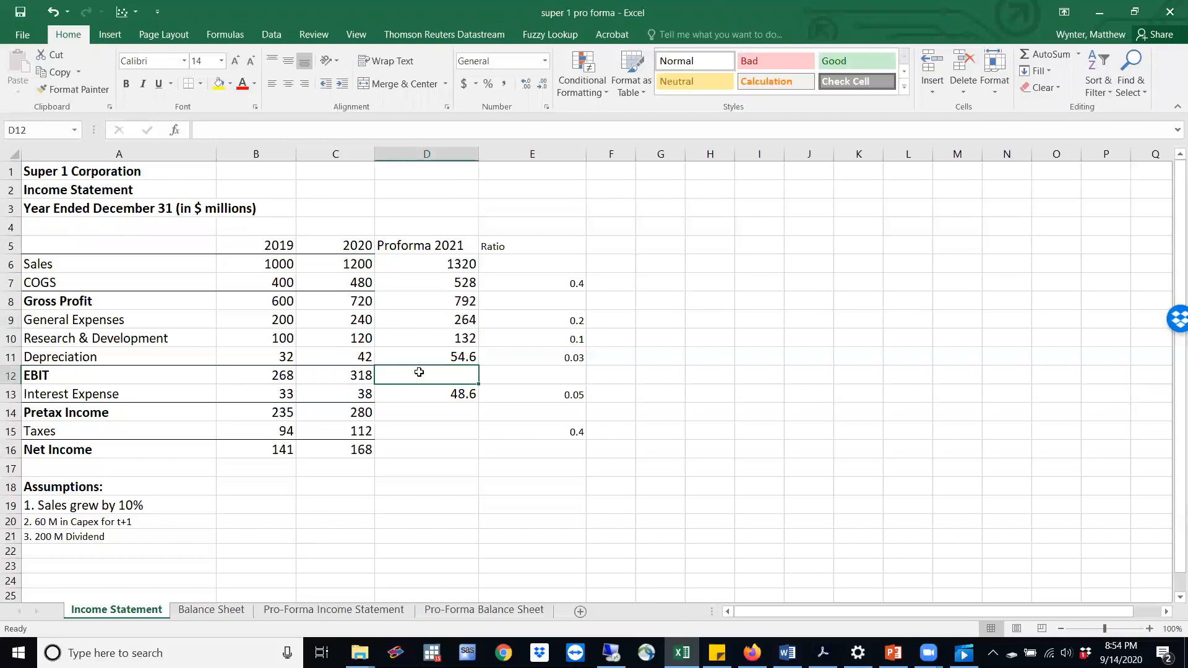
text(=)
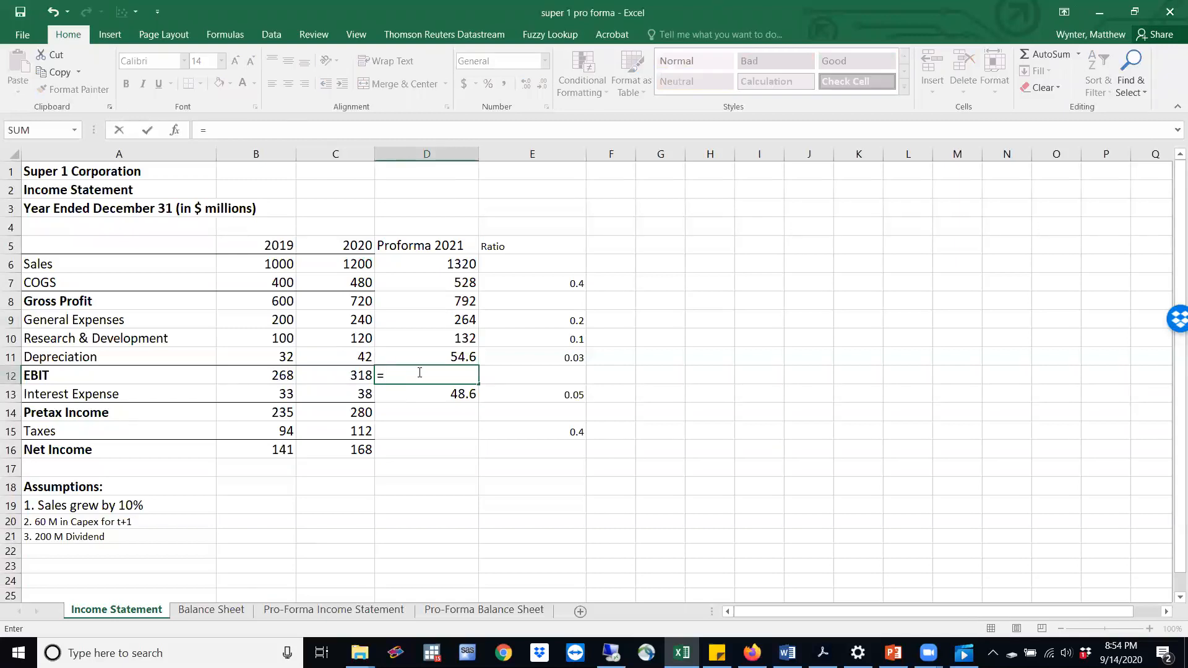
click(451, 299)
text(-)
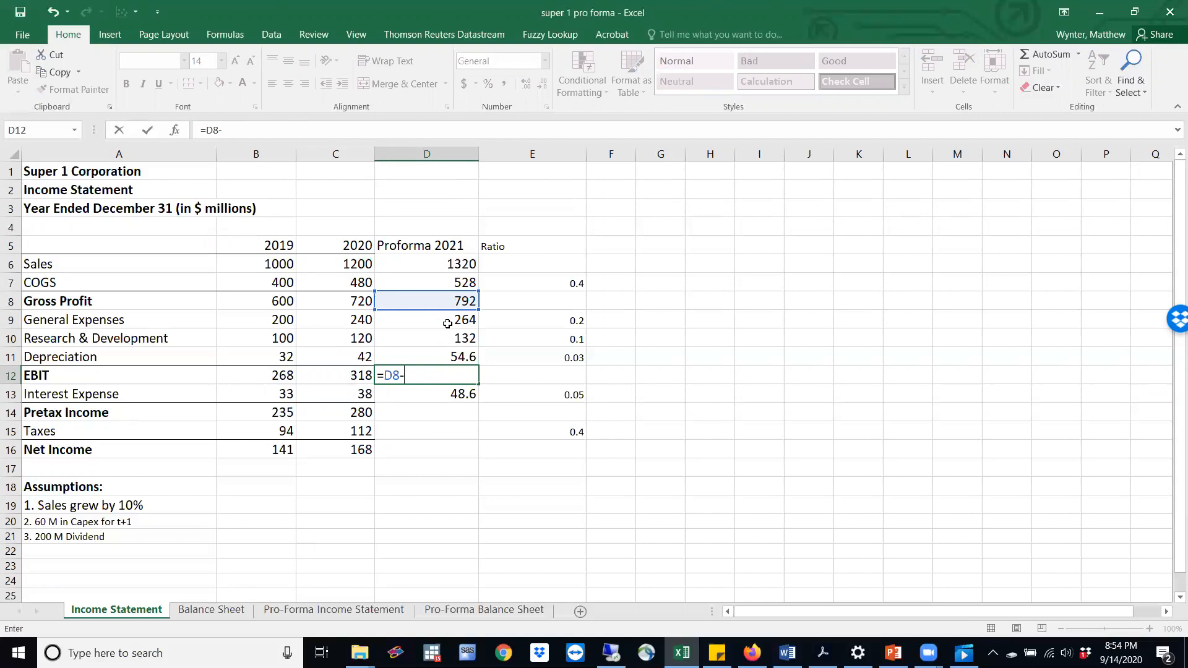
click(447, 323)
text(-)
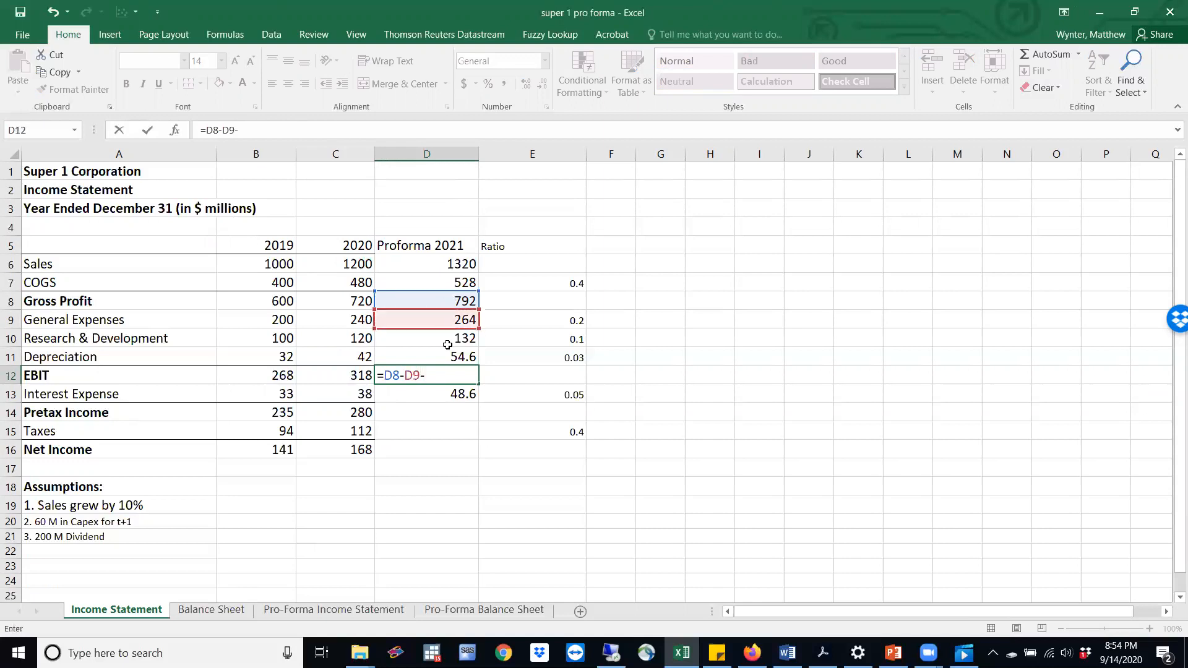
click(448, 339)
text(-)
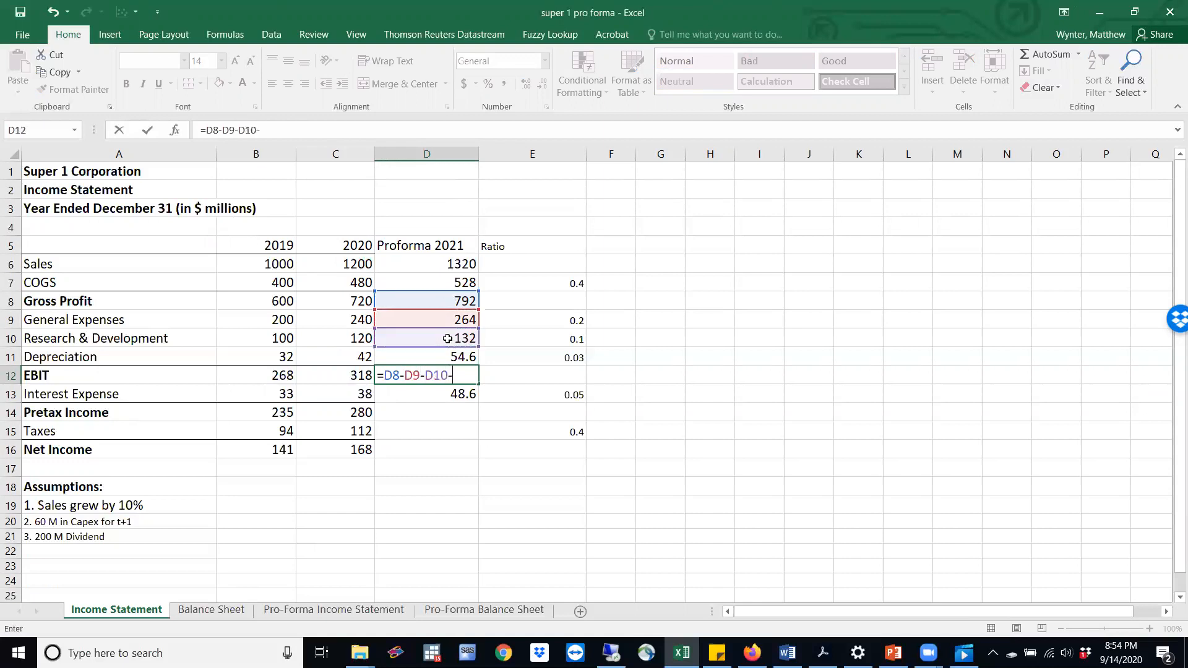
click(448, 353)
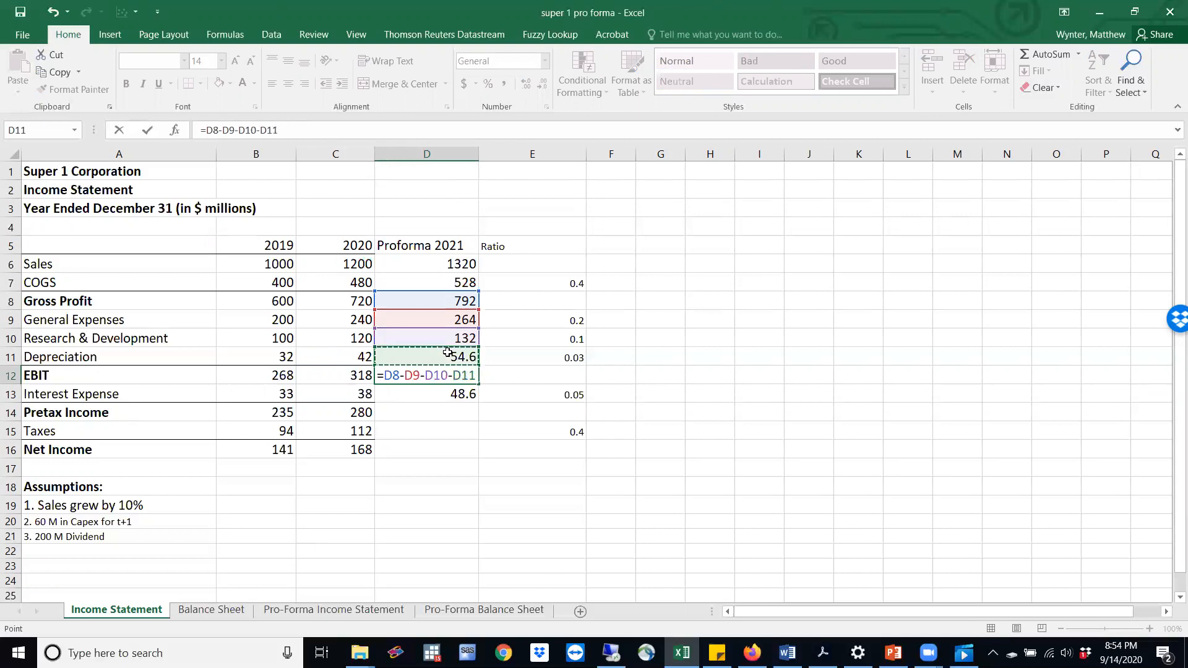
key(Return)
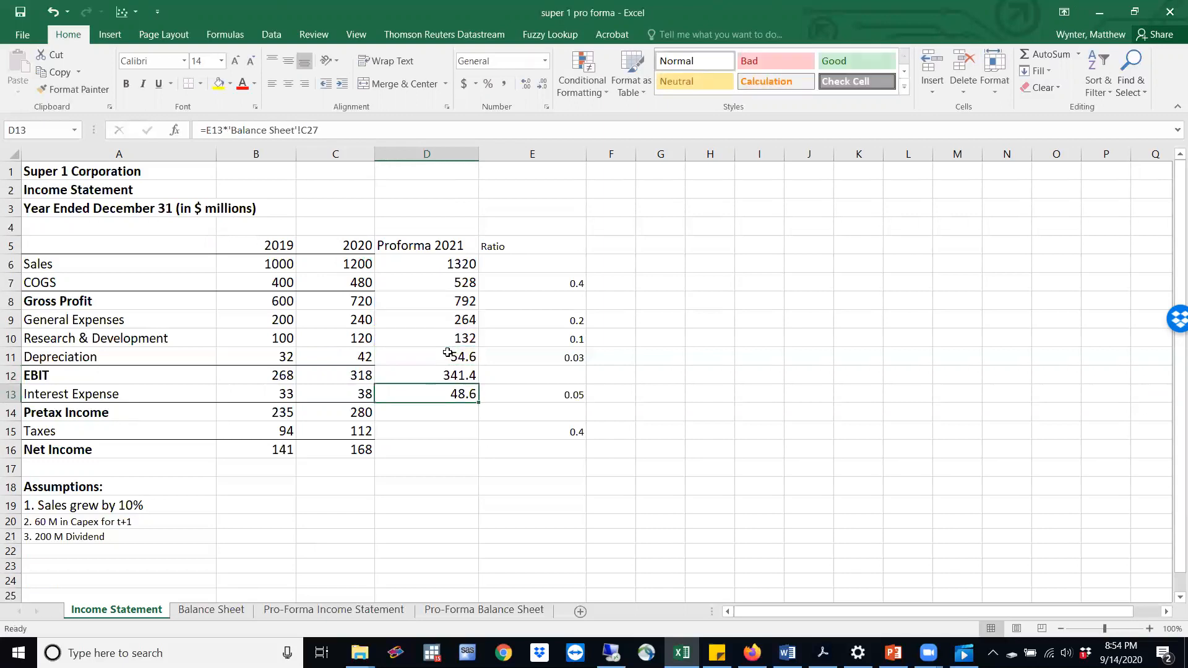
Calculate pro forma 2021 Pretax Income in D14 by subtracting interest expense (D13) from EBIT (D12)
click(452, 418)
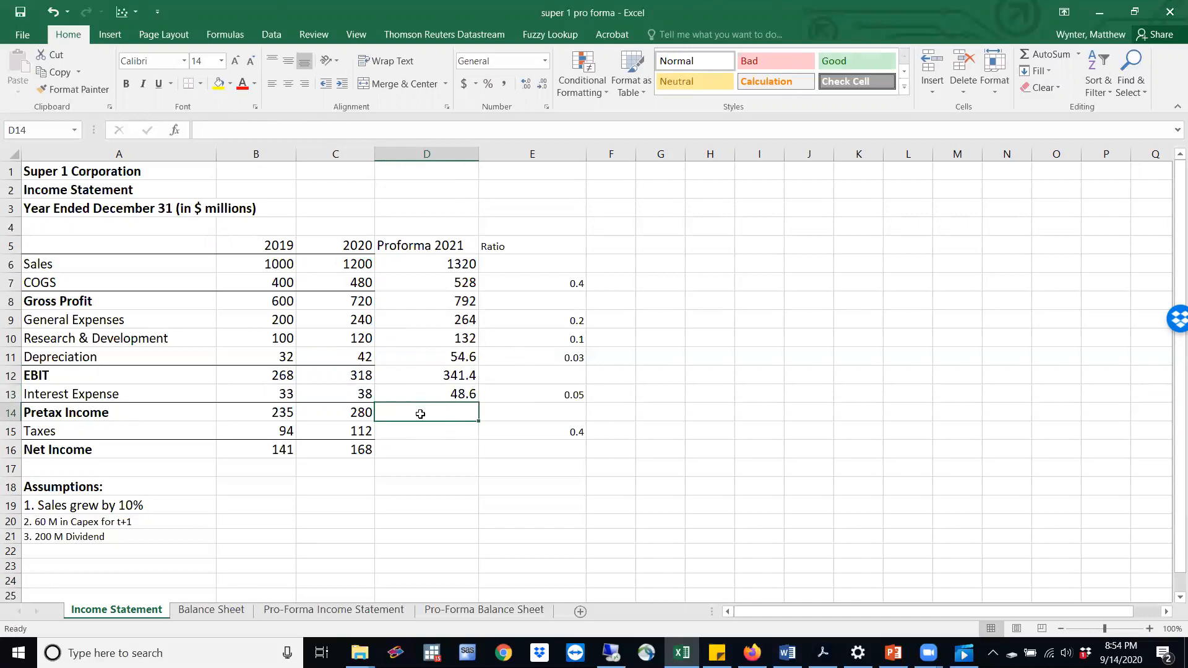
click(444, 376)
click(432, 413)
text(=)
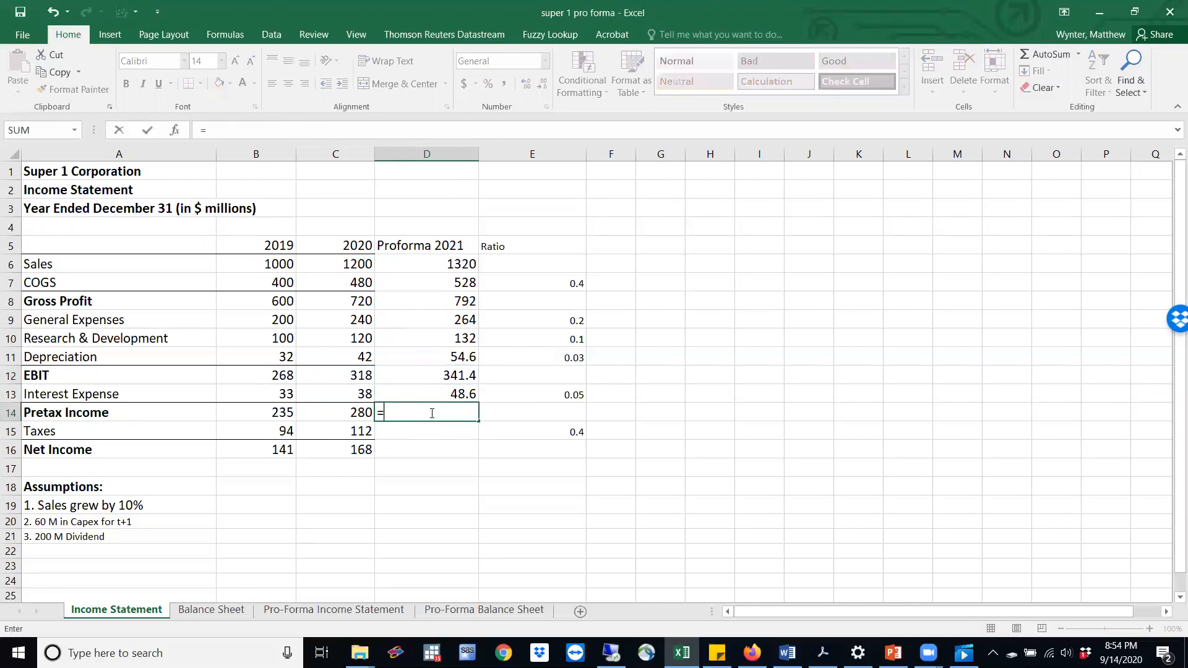
click(436, 375)
text(-)
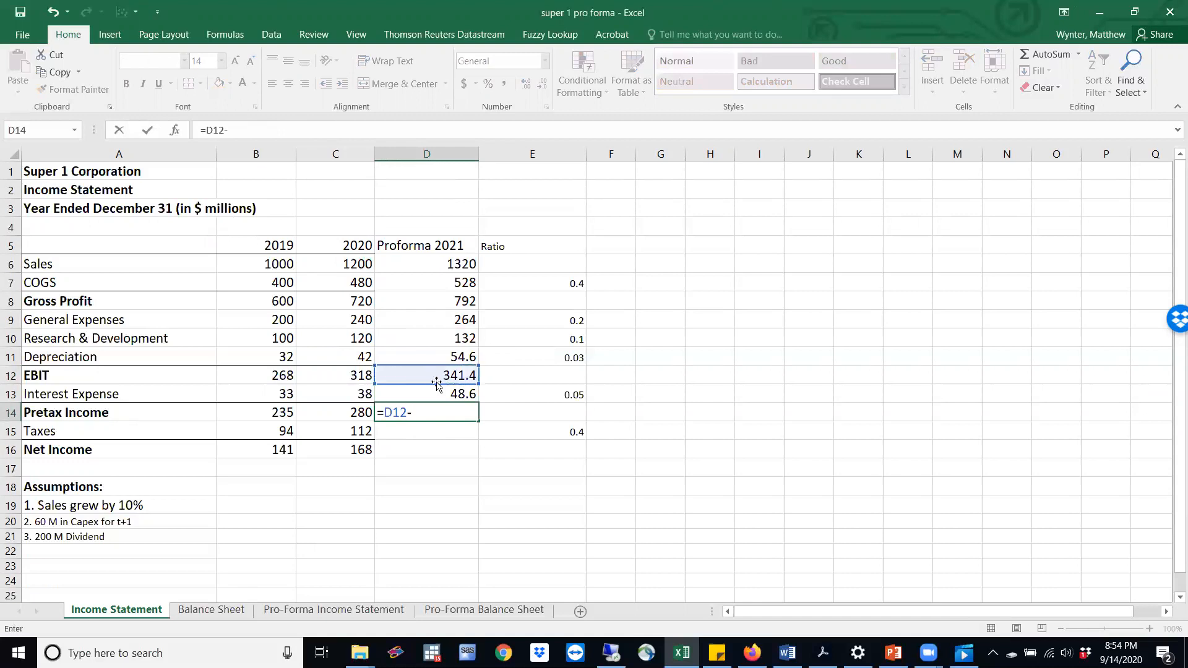
click(436, 394)
key(Return)
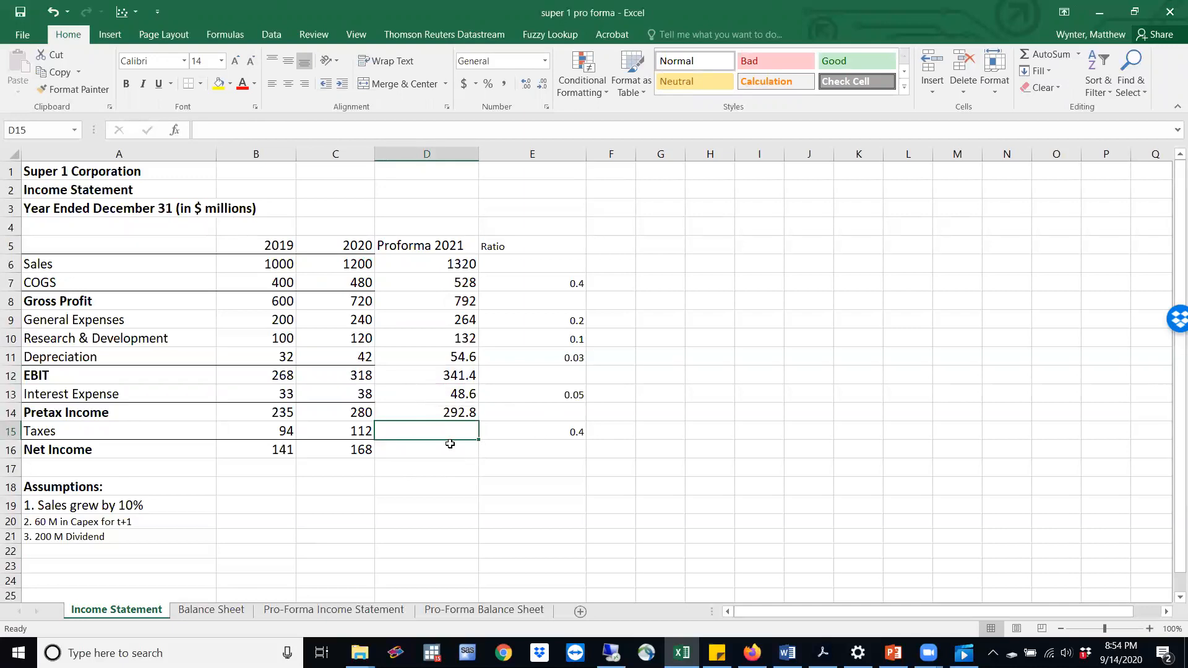
Calculate pro forma 2021 Taxes in D15 by multiplying the tax ratio (E15) by pro forma pretax income (D14)
text(=)
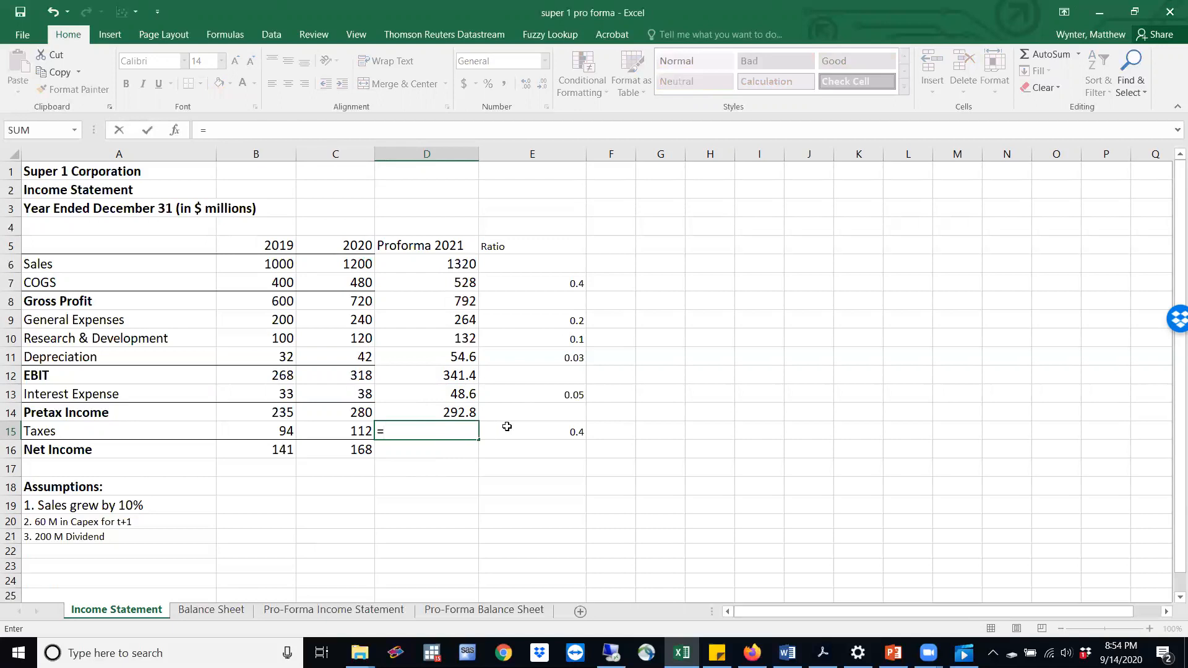
click(549, 426)
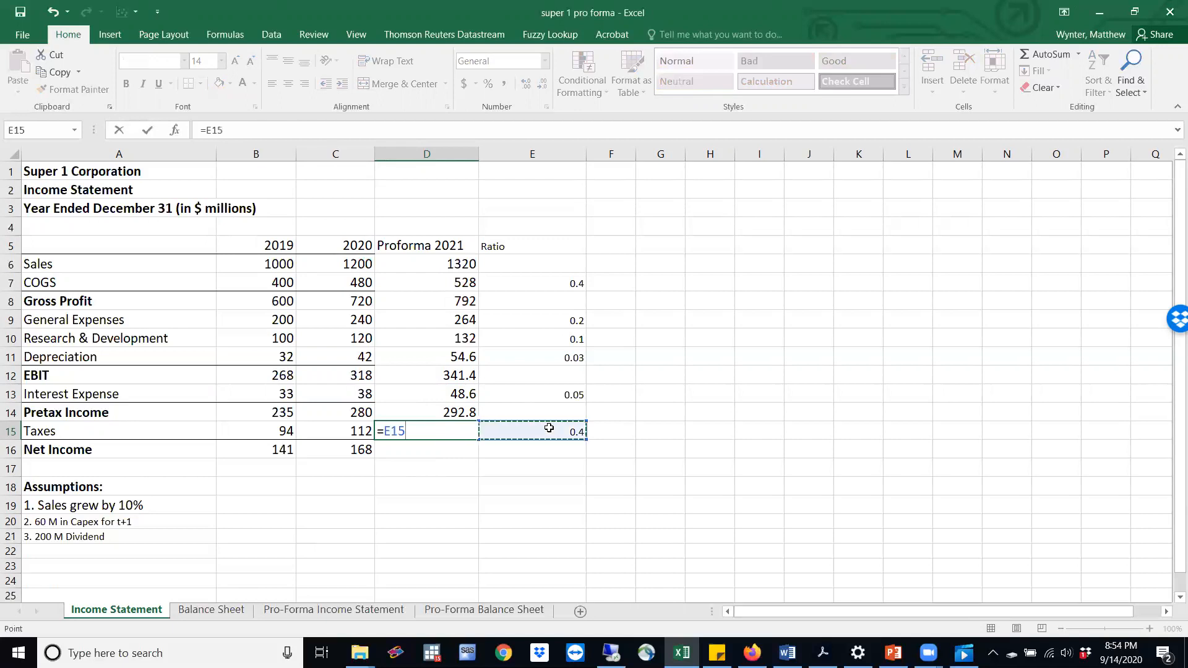
text(*)
click(423, 408)
key(Return)
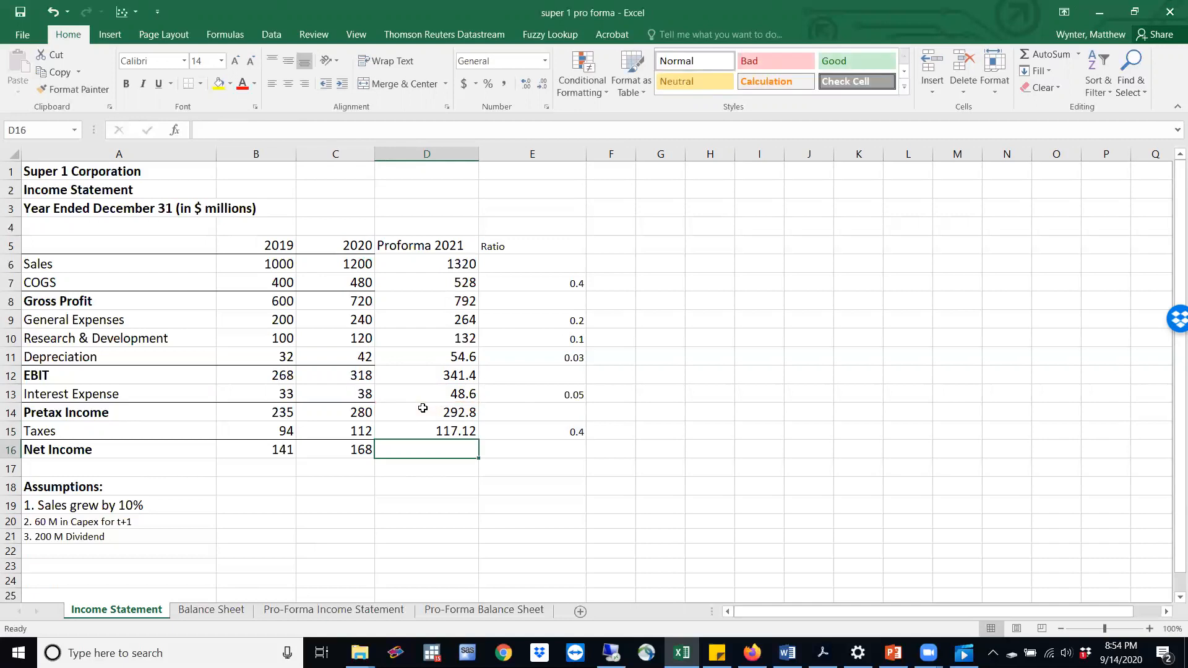
Calculate pro forma 2021 Net Income in D16 by subtracting taxes (D15) from pretax income (D14)
text(=)
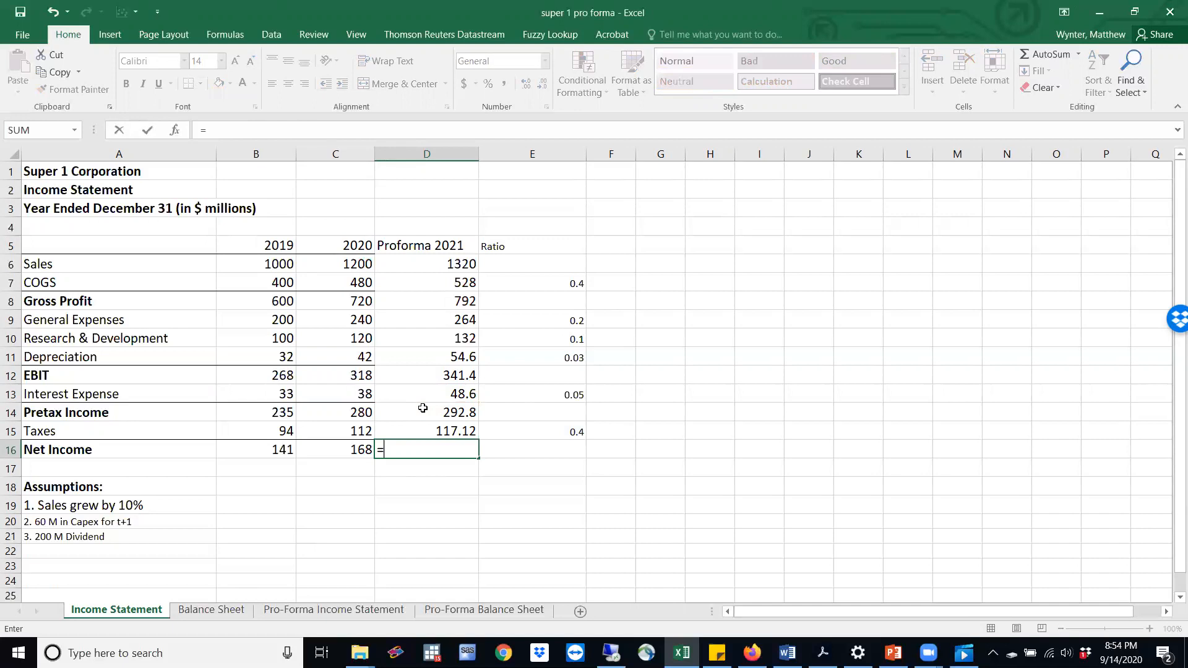
click(429, 408)
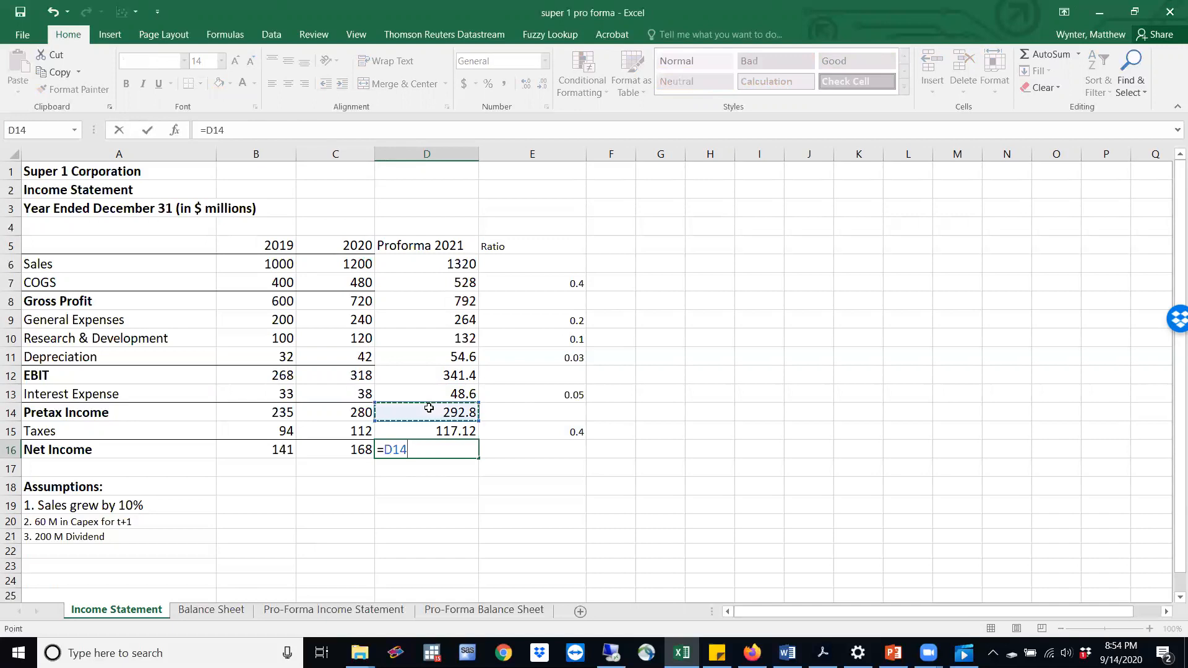
text(-)
click(437, 430)
key(Return)
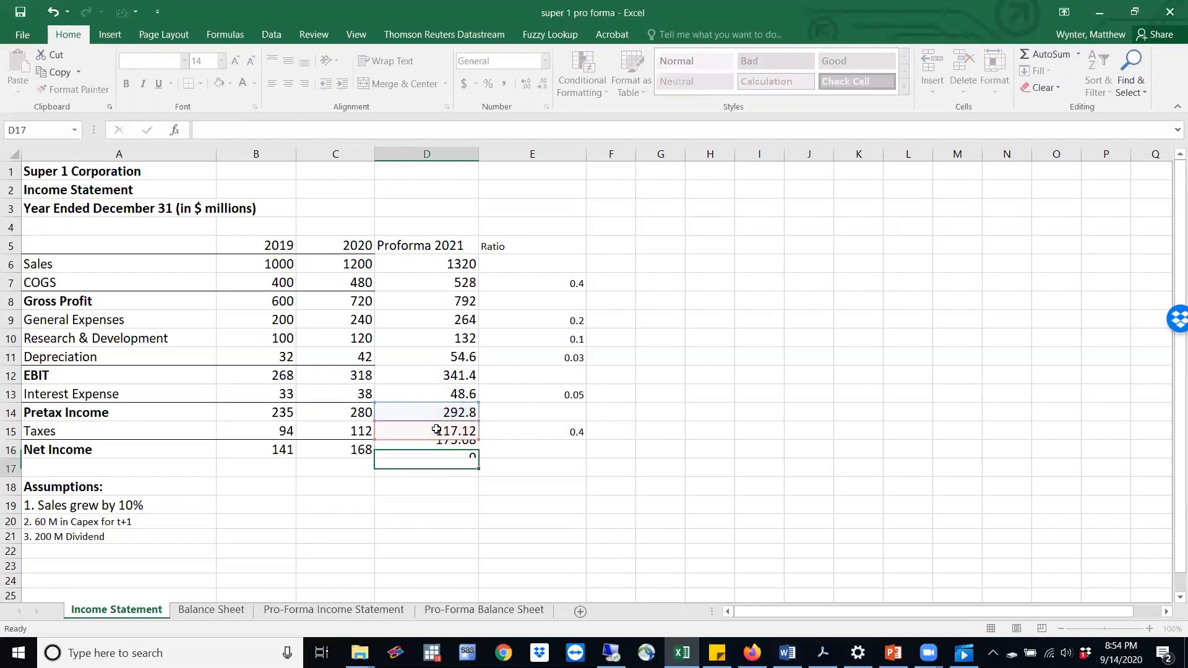